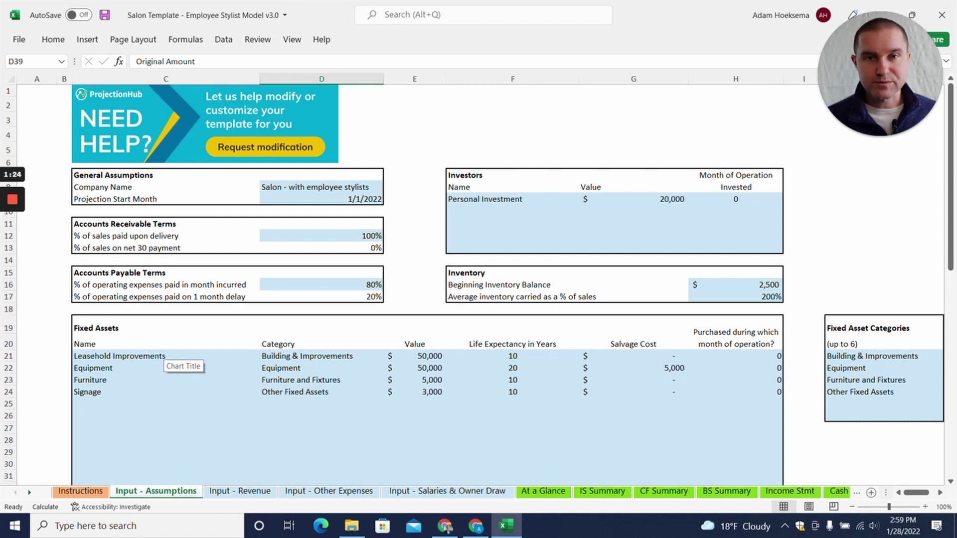
Step: Review the Personal Investment entry in the Investors table and the names and values listed under Fixed Assets
{"action": "left_click", "coordinate": [498, 285]}
{"action": "left_click", "coordinate": [498, 199]}
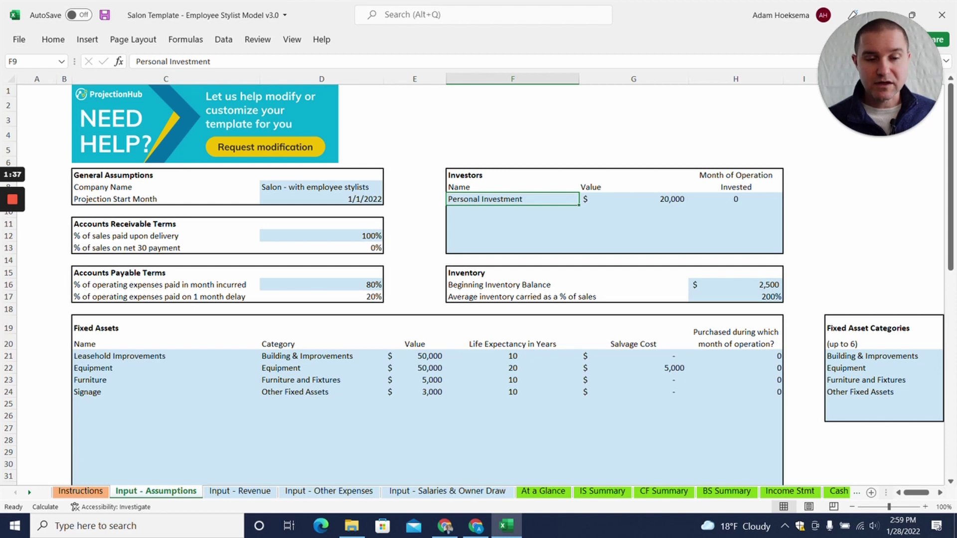
{"action": "left_click", "coordinate": [633, 199]}
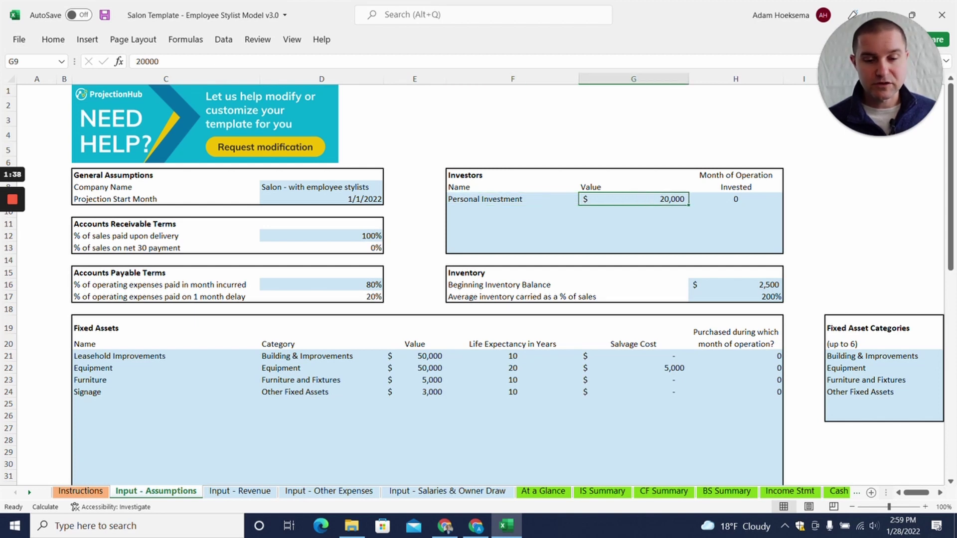
{"action": "scroll", "coordinate": [478, 284], "scroll_direction": "down", "scroll_amount": 2}
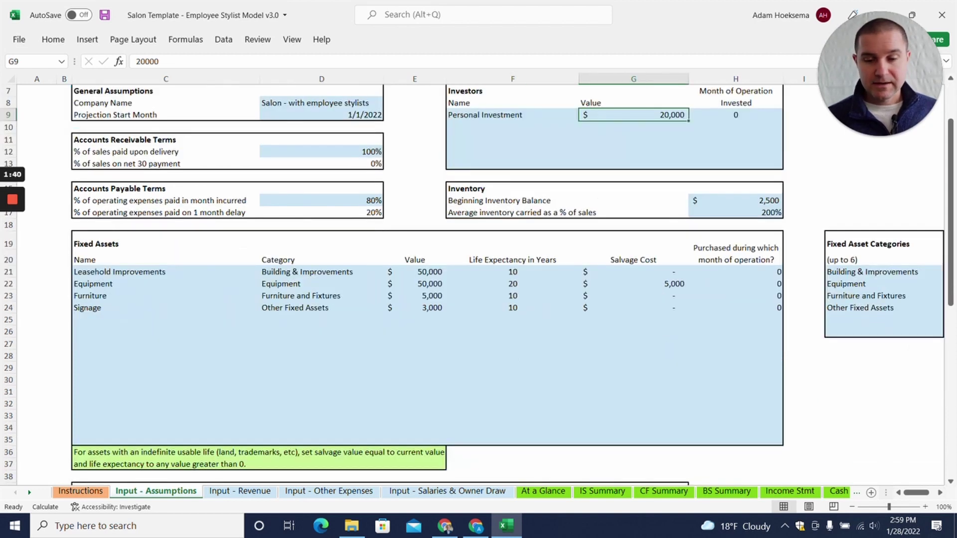
{"action": "left_click", "coordinate": [165, 272]}
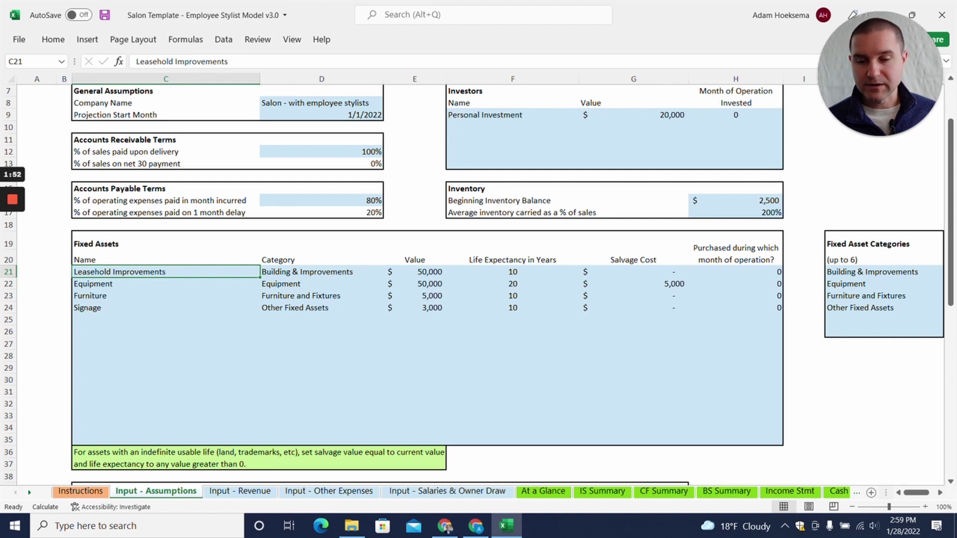
{"action": "left_click", "coordinate": [414, 284]}
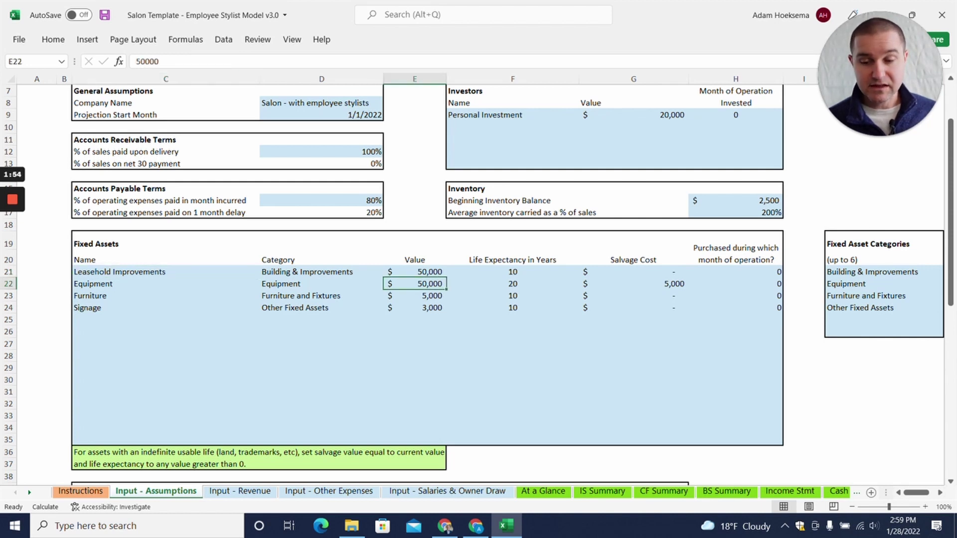
{"action": "left_click", "coordinate": [415, 296]}
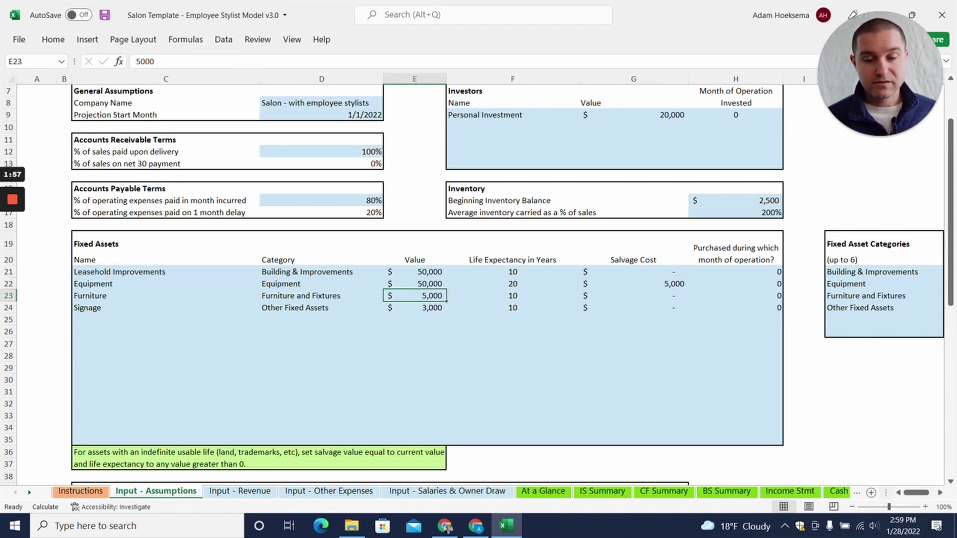
{"action": "left_click", "coordinate": [414, 308]}
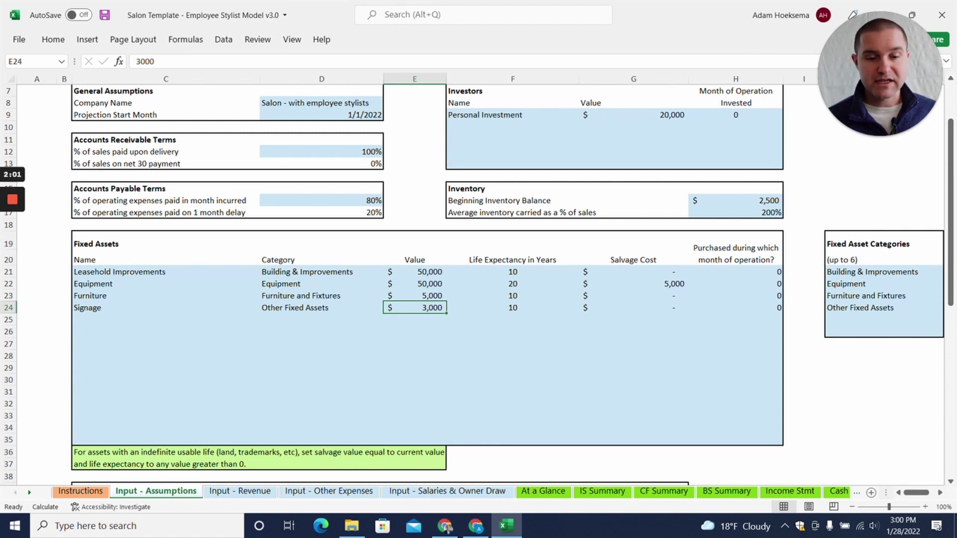
Step: Examine the SBA Loan entry in the Loans table and the total starting cash under How Much Cash Do I Need
{"action": "scroll", "coordinate": [428, 279], "scroll_direction": "down", "scroll_amount": 4}
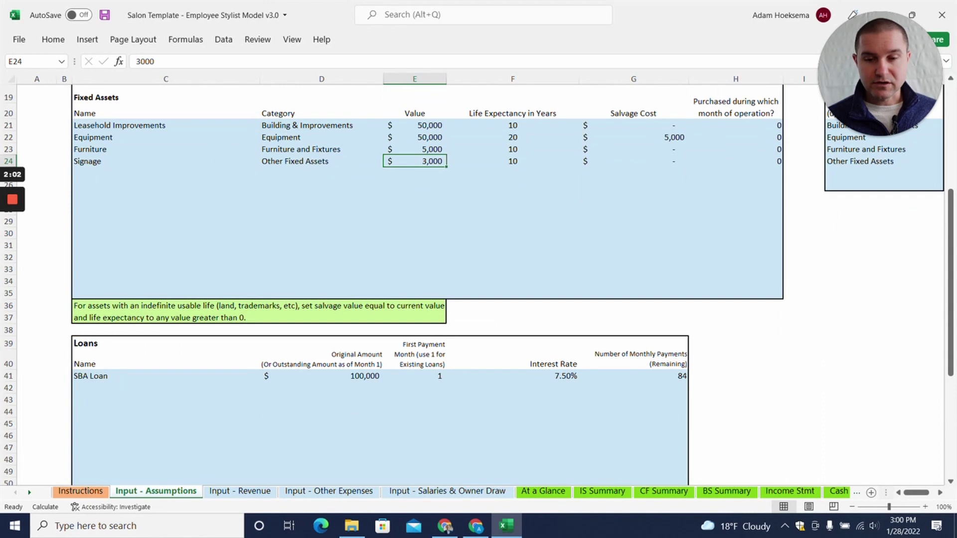
{"action": "scroll", "coordinate": [428, 279], "scroll_direction": "down", "scroll_amount": 2}
{"action": "scroll", "coordinate": [429, 279], "scroll_direction": "down", "scroll_amount": 2}
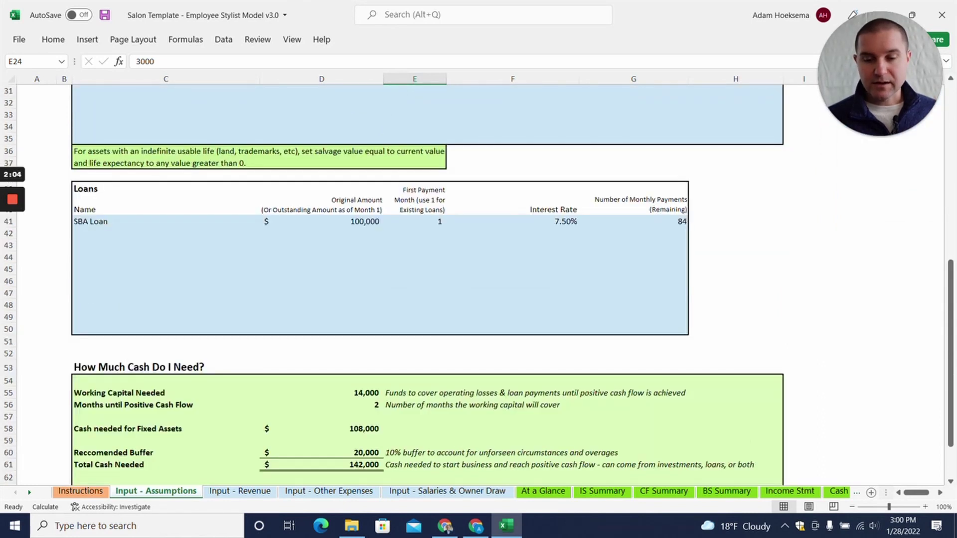
{"action": "left_click", "coordinate": [166, 222]}
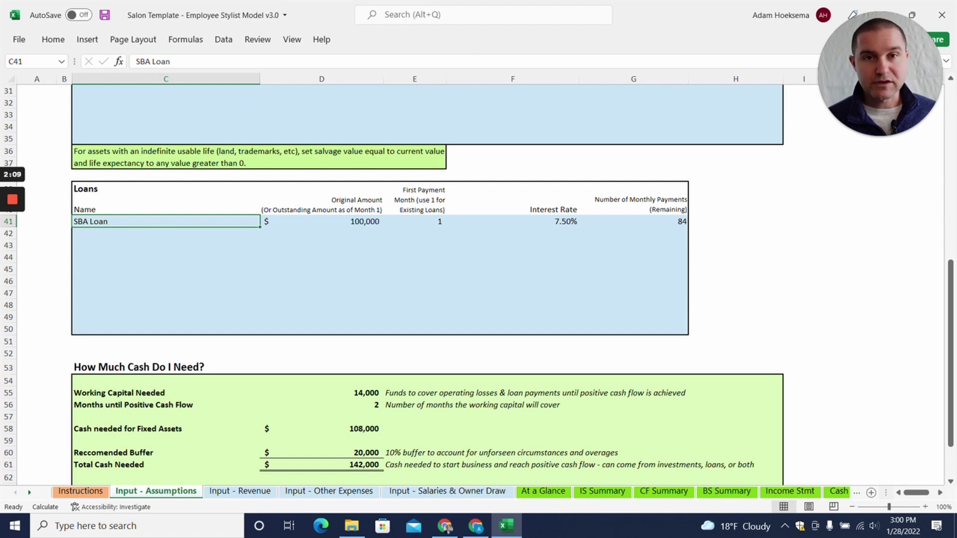
{"action": "scroll", "coordinate": [427, 279], "scroll_direction": "down", "scroll_amount": 4}
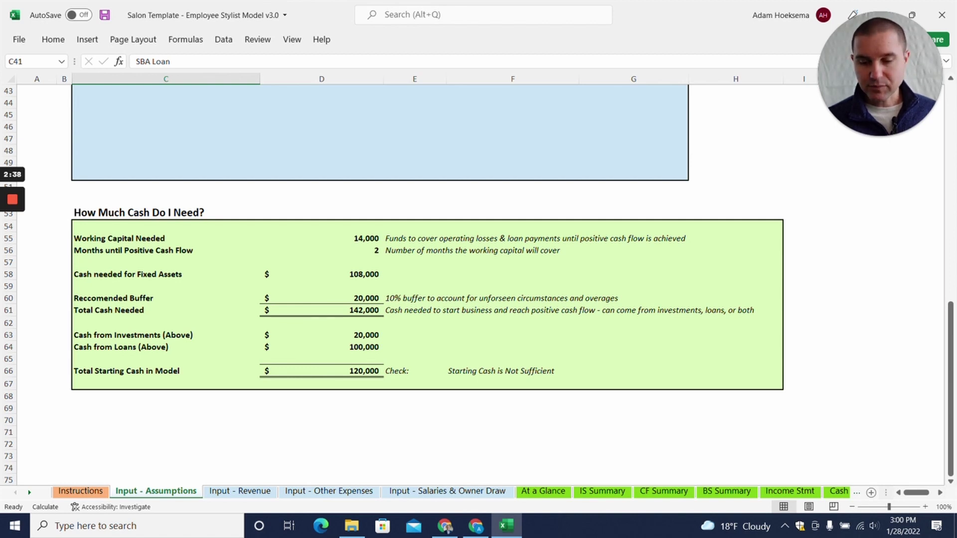
{"action": "left_click", "coordinate": [322, 371]}
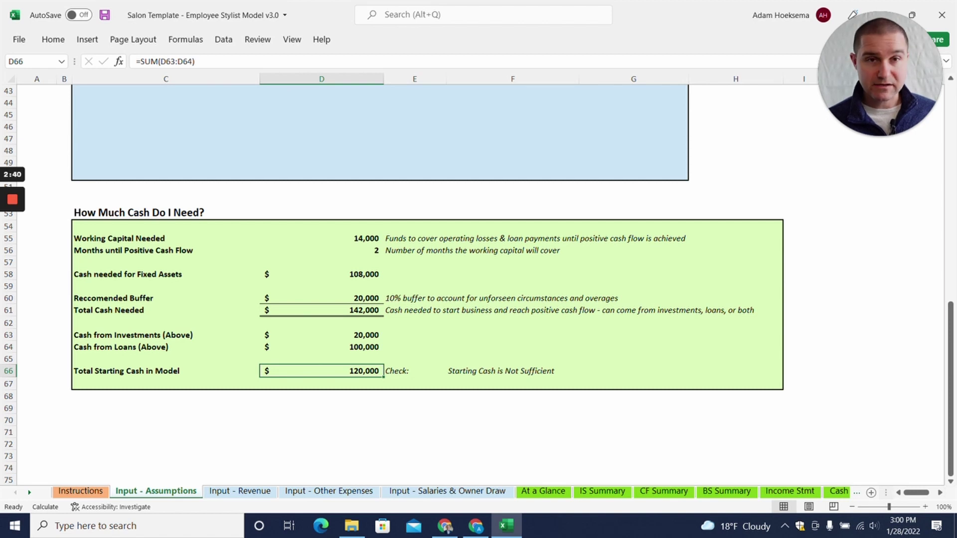
Step: Add an investor named Outside Investor with a value of 25000 below Personal Investment in the Investors table
{"action": "scroll", "coordinate": [479, 284], "scroll_direction": "up", "scroll_amount": 14}
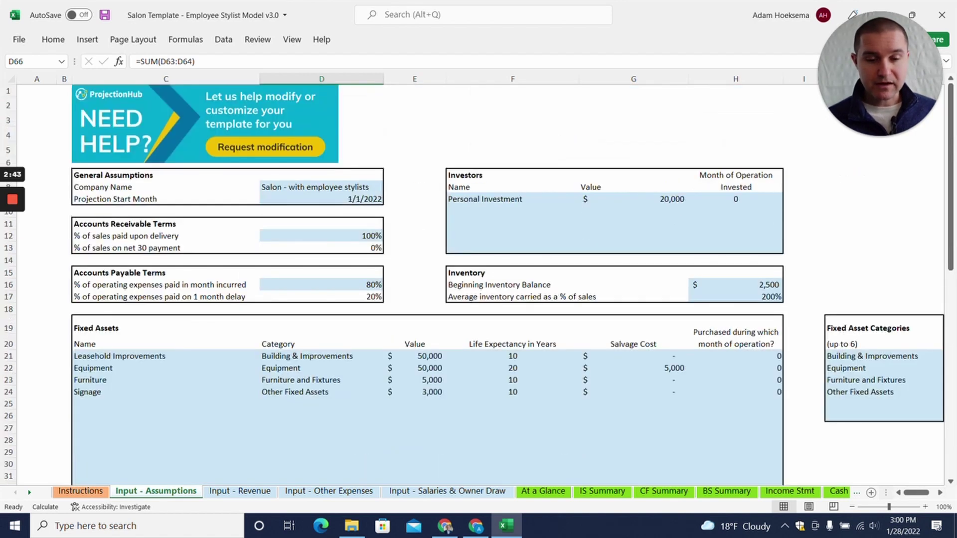
{"action": "left_click", "coordinate": [512, 212]}
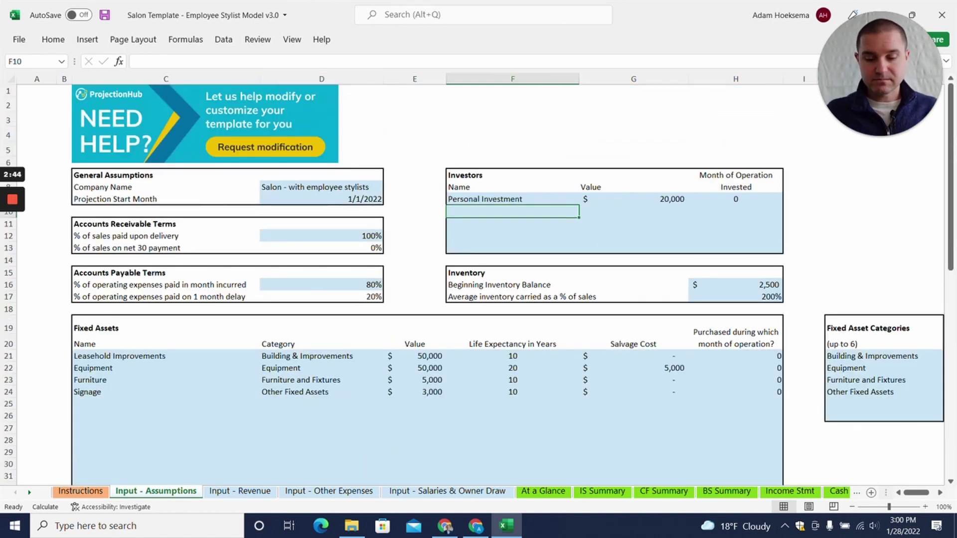
{"action": "type", "text": "Outside "}
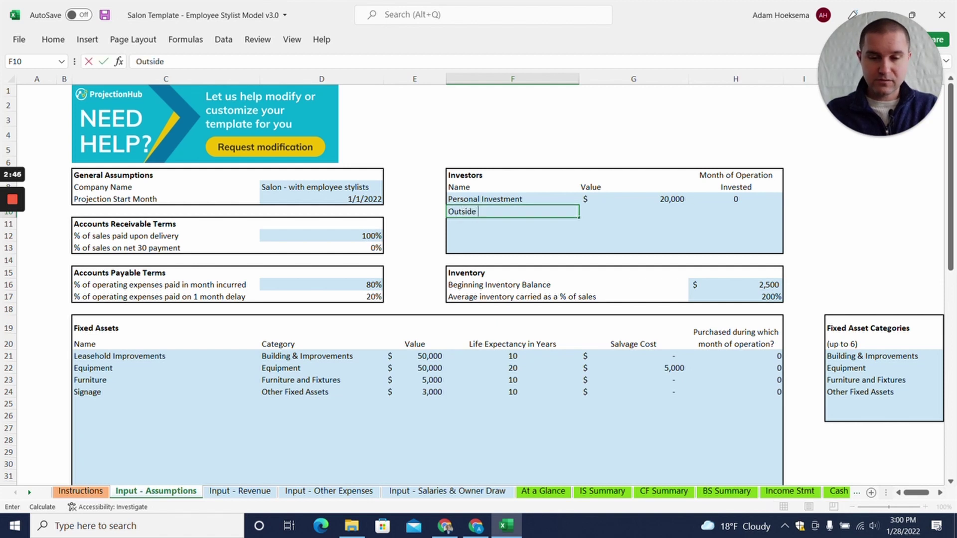
{"action": "type", "text": "Investor"}
{"action": "key", "text": "Return"}
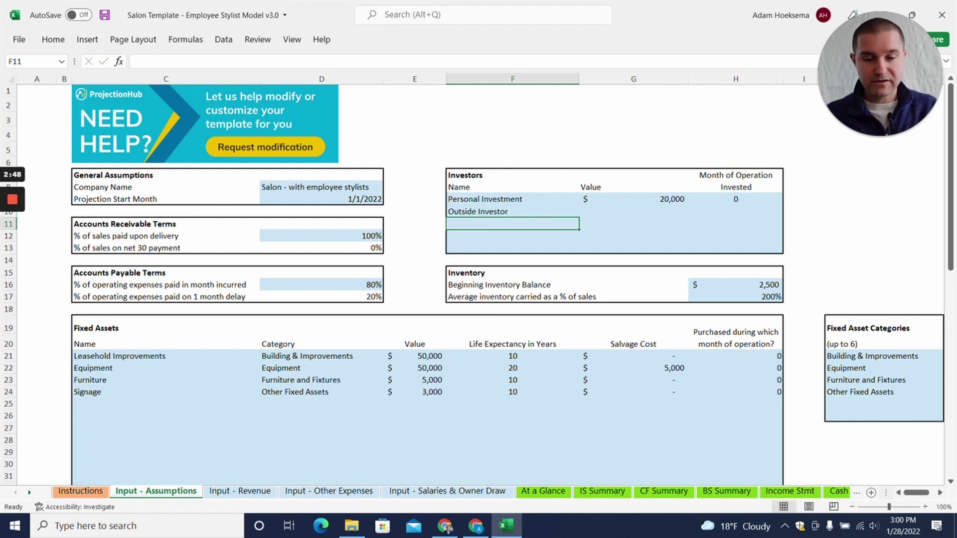
{"action": "key", "text": "Up"}
{"action": "key", "text": "Right"}
{"action": "type", "text": "25000"}
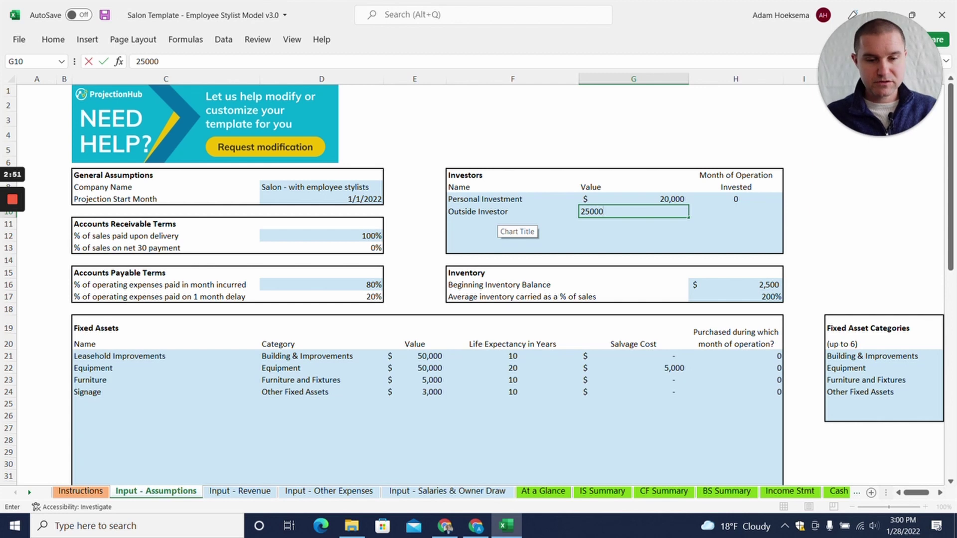
{"action": "key", "text": "Return"}
Step: Set the Outside Investor's month of operation invested to 0 and check the starting cash in the cash needs summary
{"action": "key", "text": "Up"}
{"action": "key", "text": "Up"}
{"action": "key", "text": "Right"}
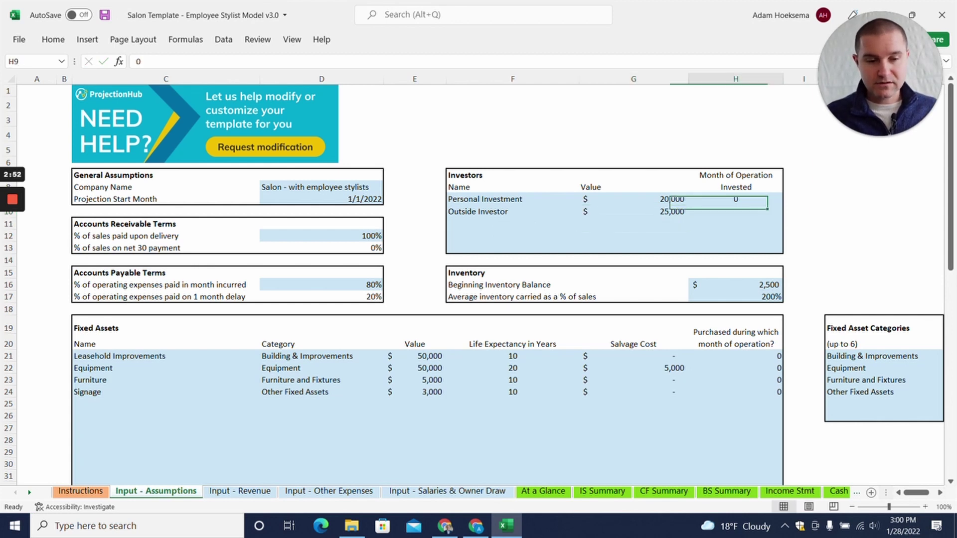
{"action": "key", "text": "Down"}
{"action": "type", "text": "0"}
{"action": "key", "text": "Return"}
{"action": "key", "text": "Return"}
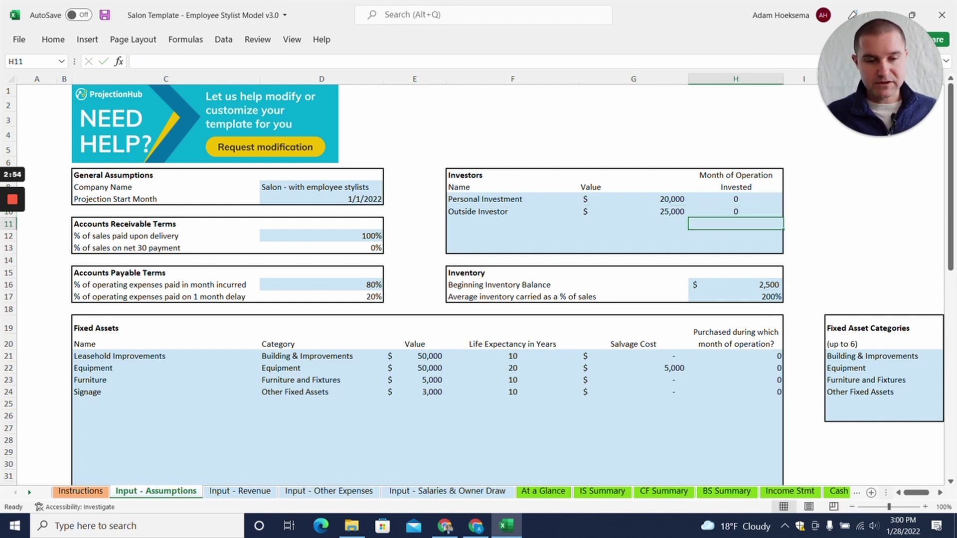
{"action": "scroll", "coordinate": [700, 224], "scroll_direction": "down", "scroll_amount": 15}
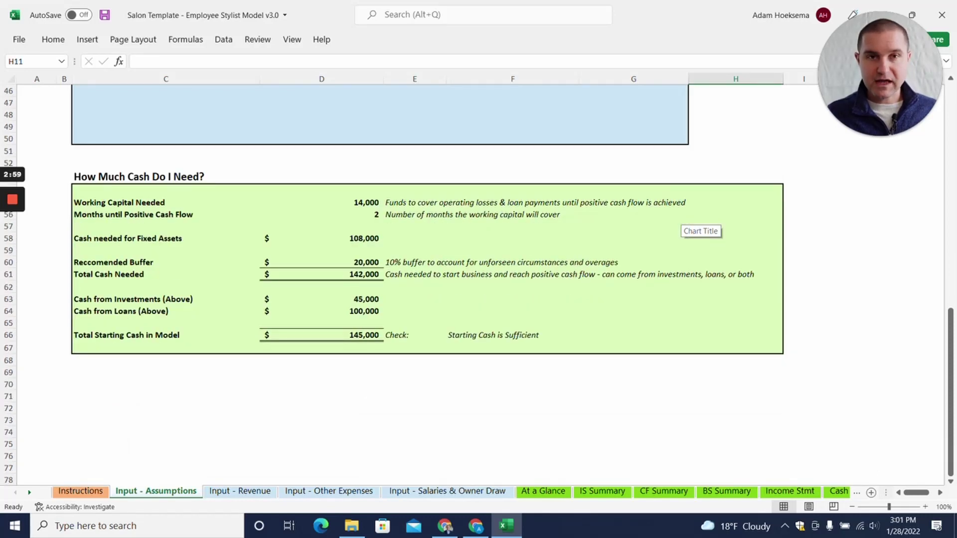
Step: Open the Input - Revenue sheet and review the owner and employee names in the Personnel Assumptions table
{"action": "left_click", "coordinate": [238, 493]}
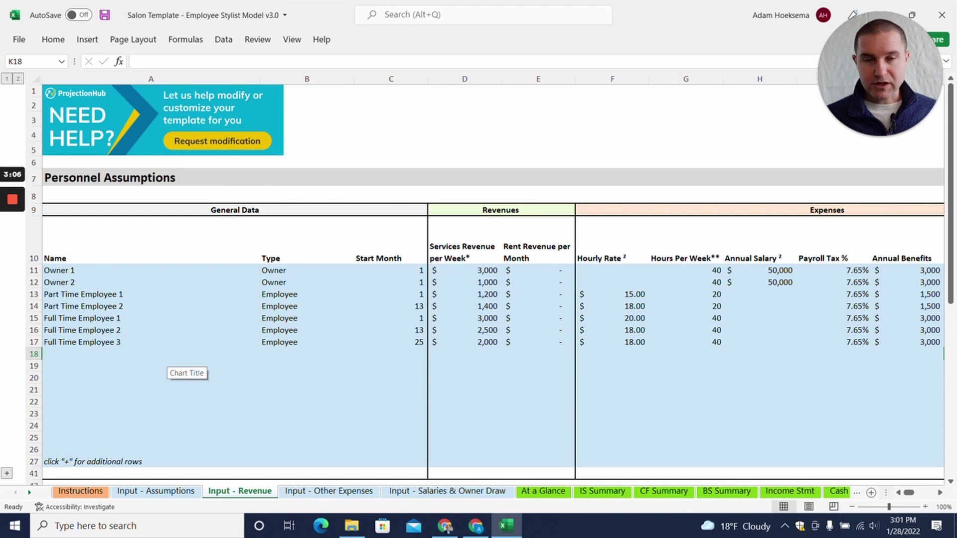
{"action": "left_click", "coordinate": [124, 270]}
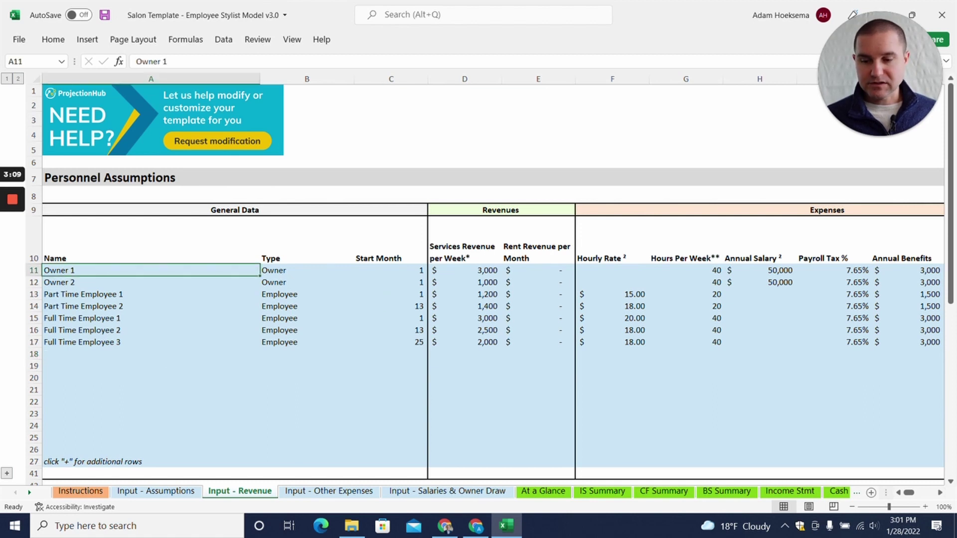
{"action": "left_click", "coordinate": [124, 283]}
{"action": "key", "text": "Down"}
{"action": "key", "text": "Down"}
{"action": "key", "text": "Down"}
{"action": "key", "text": "Down"}
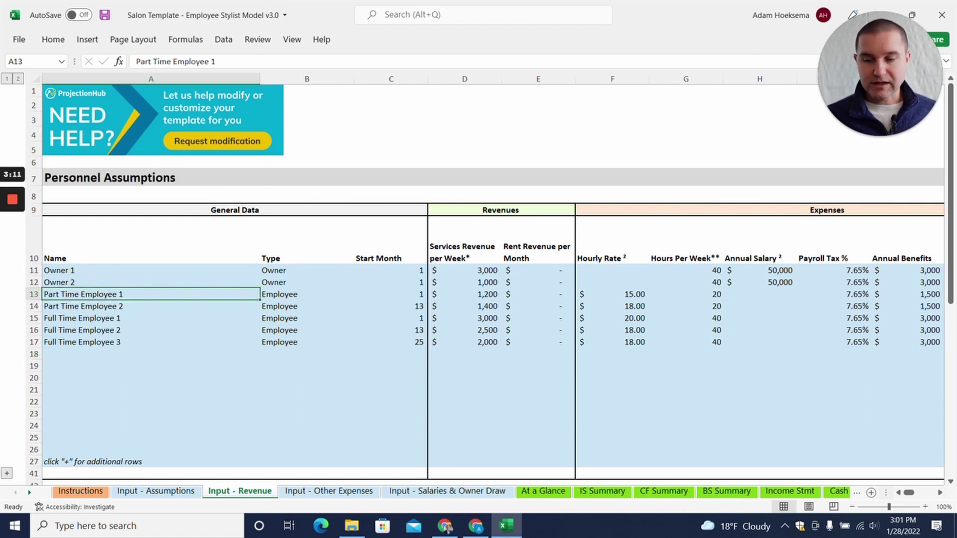
{"action": "key", "text": "Down"}
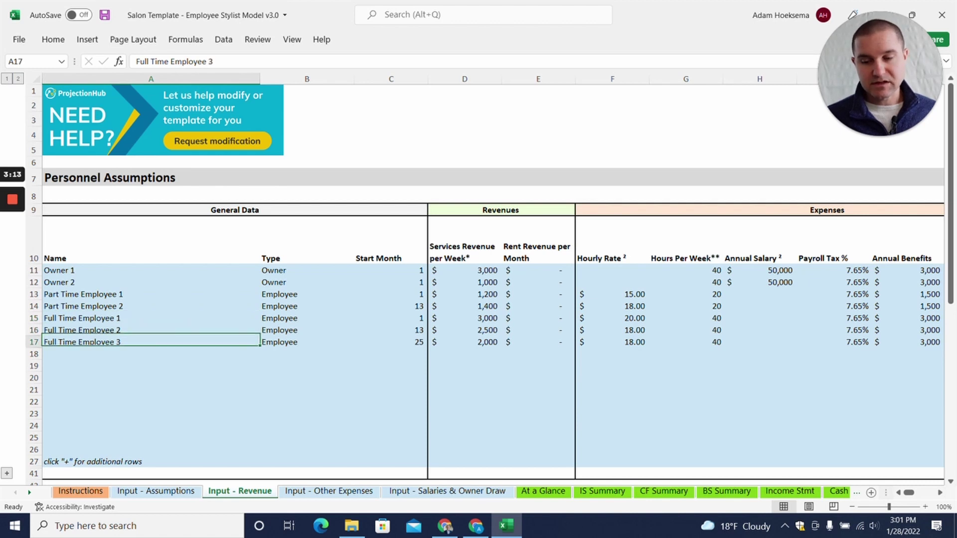
{"action": "left_click_drag", "start_coordinate": [125, 271], "coordinate": [125, 343]}
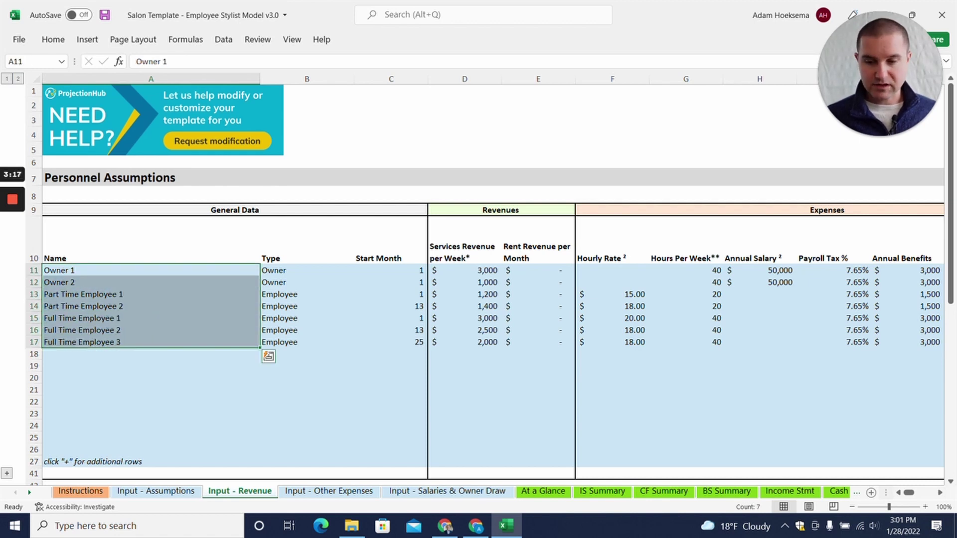
{"action": "left_click", "coordinate": [125, 343]}
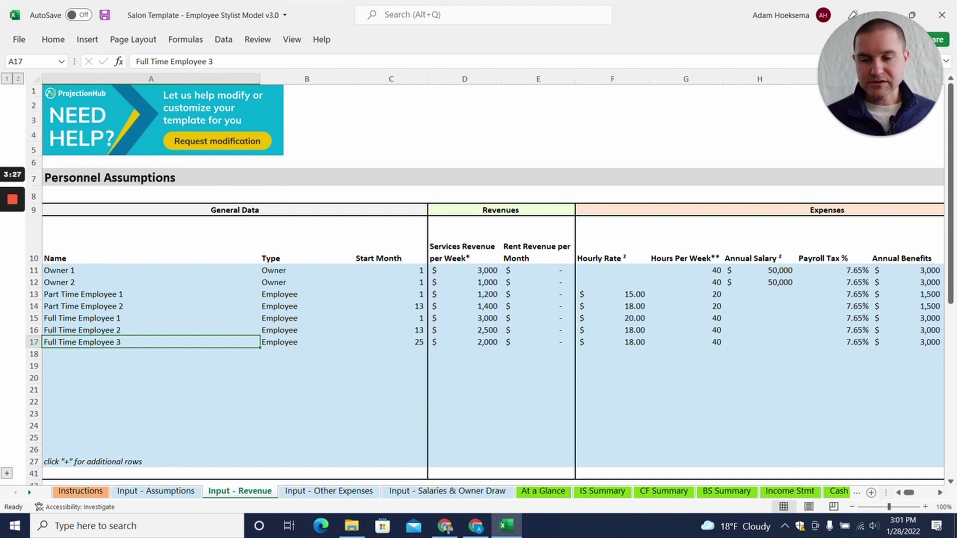
Step: Examine the owners' type options, start months and Owner 1's weekly services revenue in the Personnel Assumptions table
{"action": "left_click", "coordinate": [307, 271]}
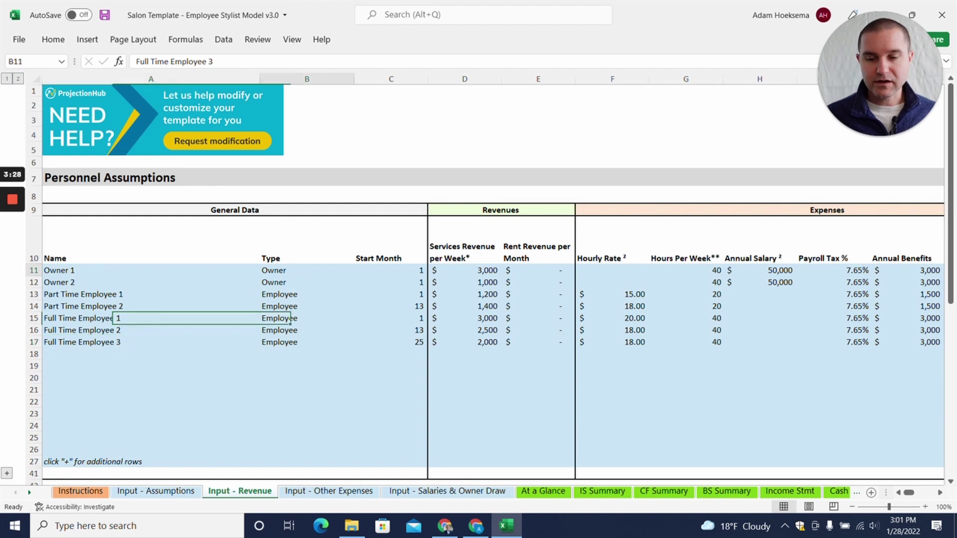
{"action": "left_click", "coordinate": [391, 271]}
{"action": "left_click", "coordinate": [318, 270]}
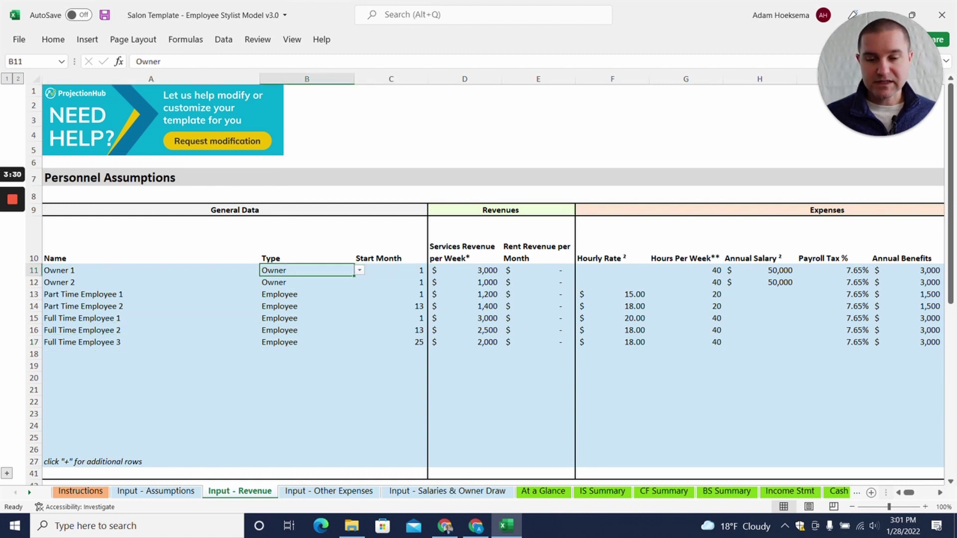
{"action": "left_click", "coordinate": [359, 270]}
{"action": "left_click", "coordinate": [359, 270]}
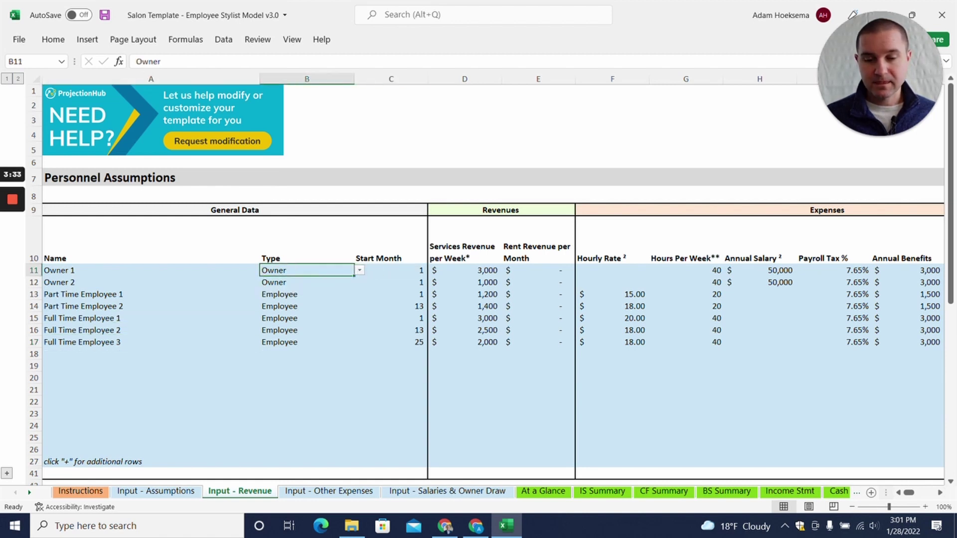
{"action": "left_click", "coordinate": [391, 270]}
{"action": "left_click", "coordinate": [390, 283]}
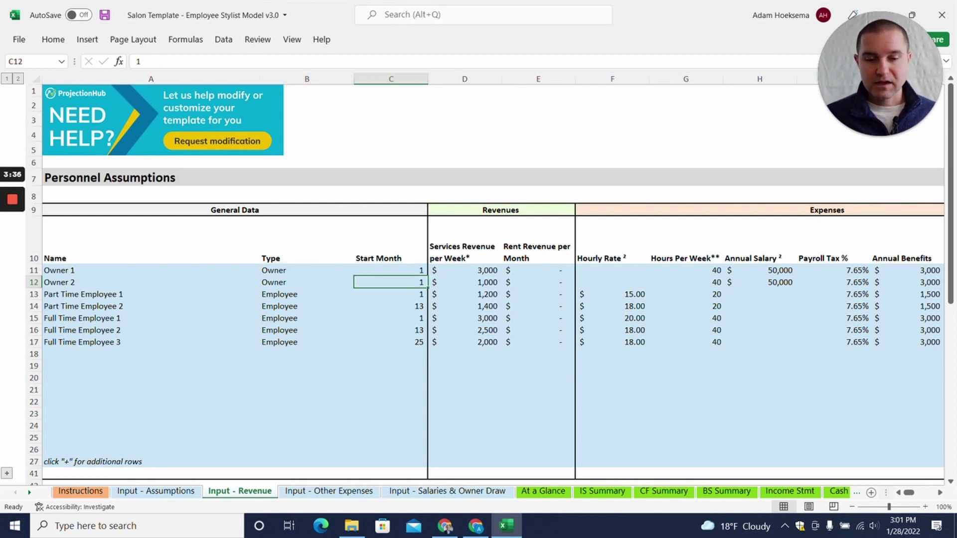
{"action": "left_click", "coordinate": [465, 270]}
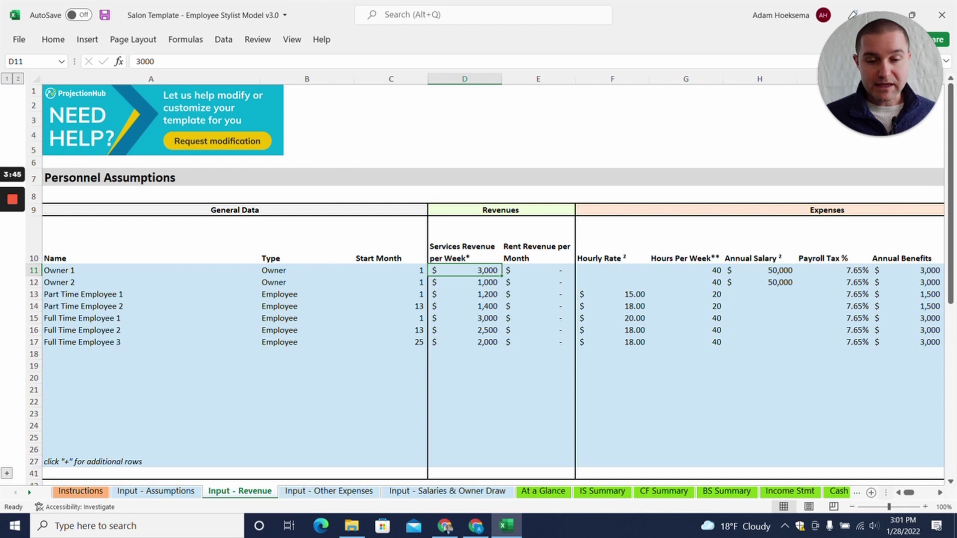
Step: Find the Monthly Revenue Calculator below the personnel notes and examine its hours per day and days worked per week
{"action": "scroll", "coordinate": [479, 279], "scroll_direction": "down", "scroll_amount": 8}
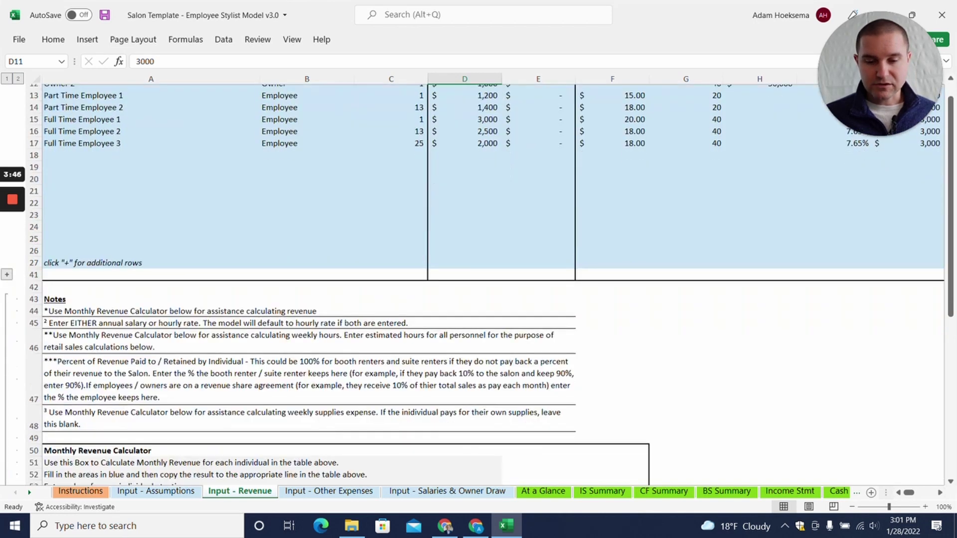
{"action": "scroll", "coordinate": [478, 279], "scroll_direction": "down", "scroll_amount": 4}
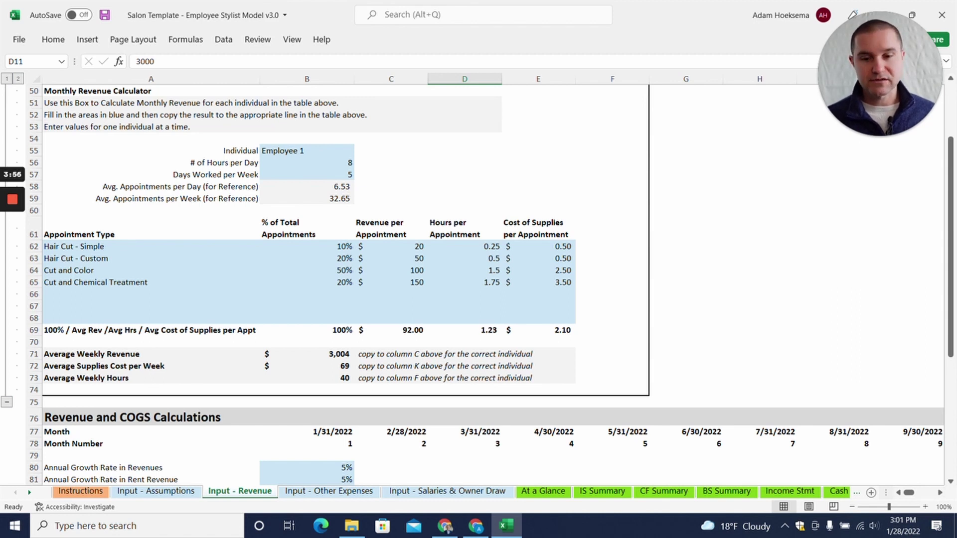
{"action": "left_click", "coordinate": [306, 163]}
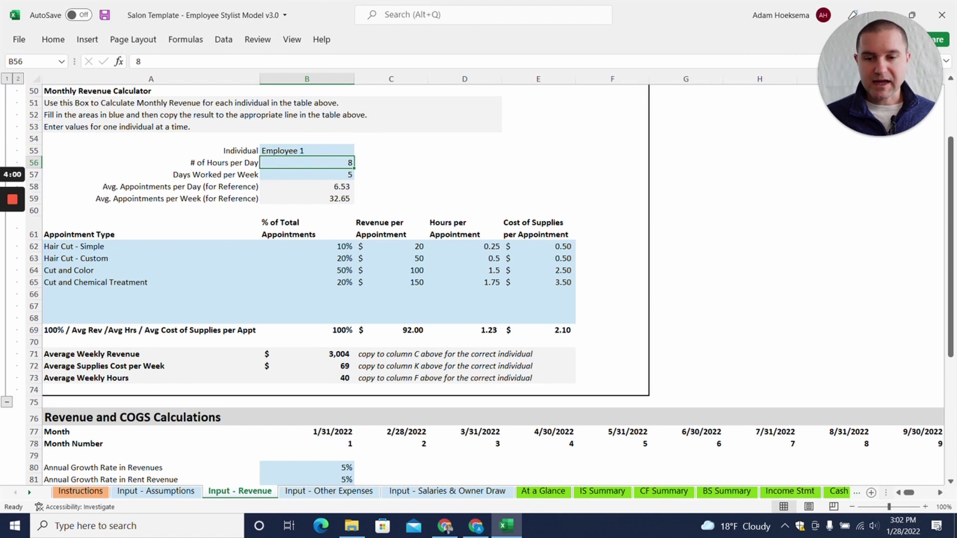
{"action": "left_click", "coordinate": [307, 175]}
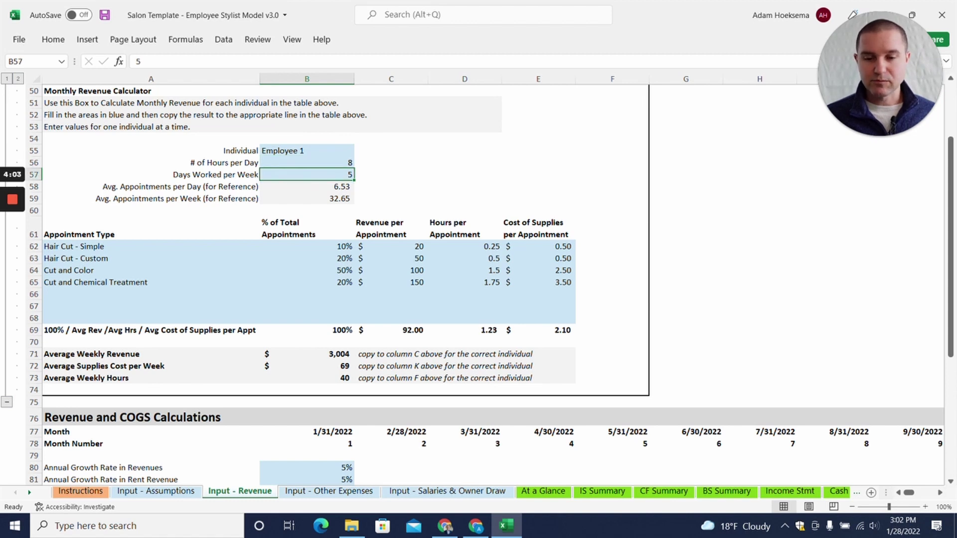
Step: Review the calculator's appointment types and the percentage of total appointments for simple hair cuts and for cut and color
{"action": "scroll", "coordinate": [478, 284], "scroll_direction": "down", "scroll_amount": 1}
{"action": "left_click_drag", "start_coordinate": [99, 210], "coordinate": [125, 246]}
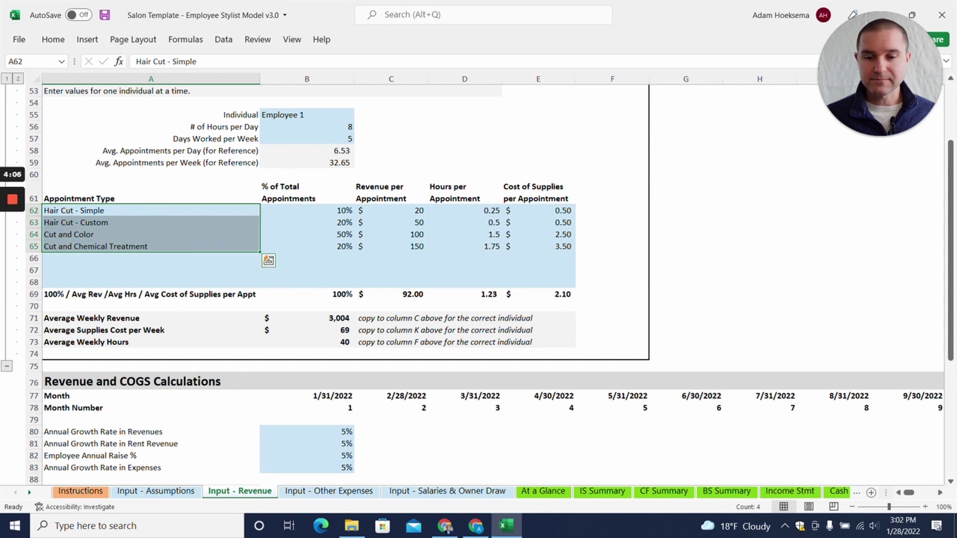
{"action": "left_click", "coordinate": [306, 210]}
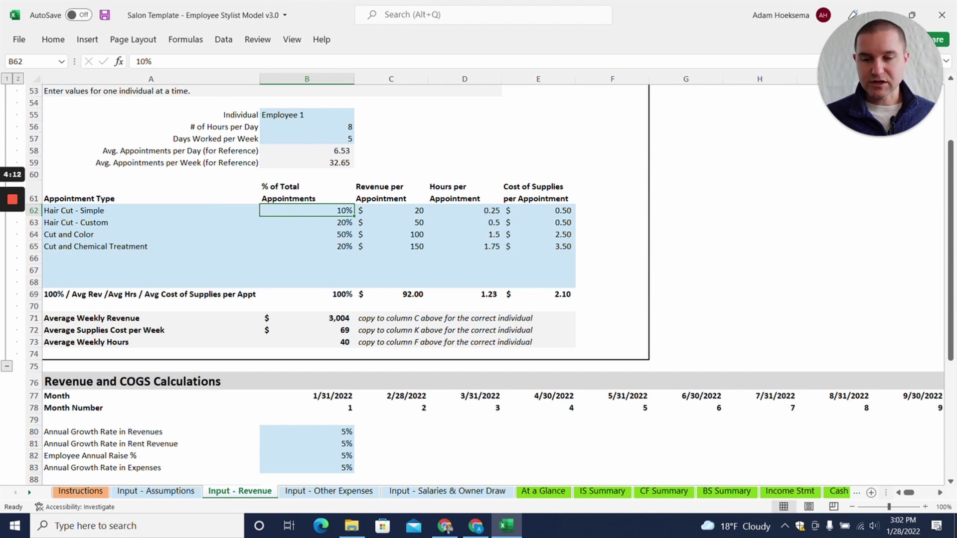
{"action": "left_click", "coordinate": [151, 210]}
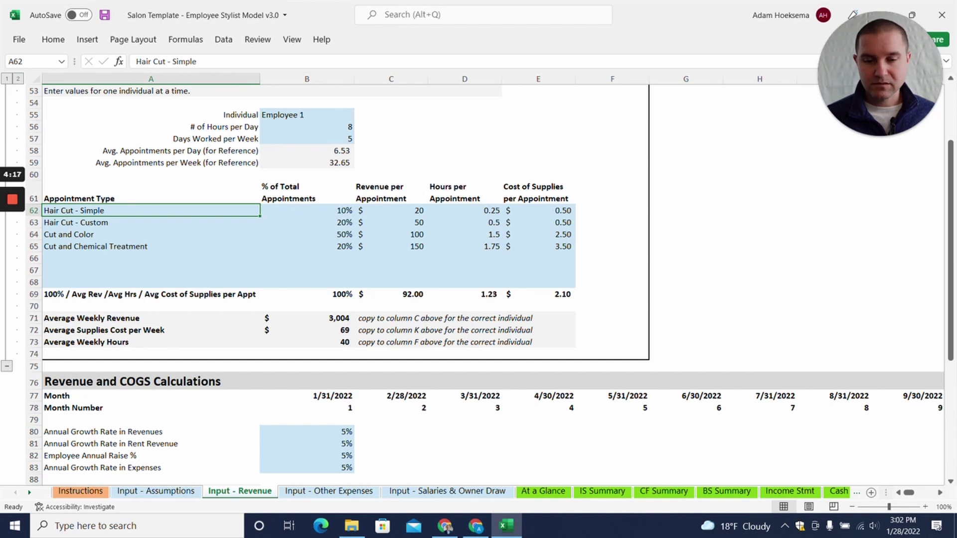
{"action": "left_click", "coordinate": [307, 210]}
{"action": "left_click", "coordinate": [306, 234]}
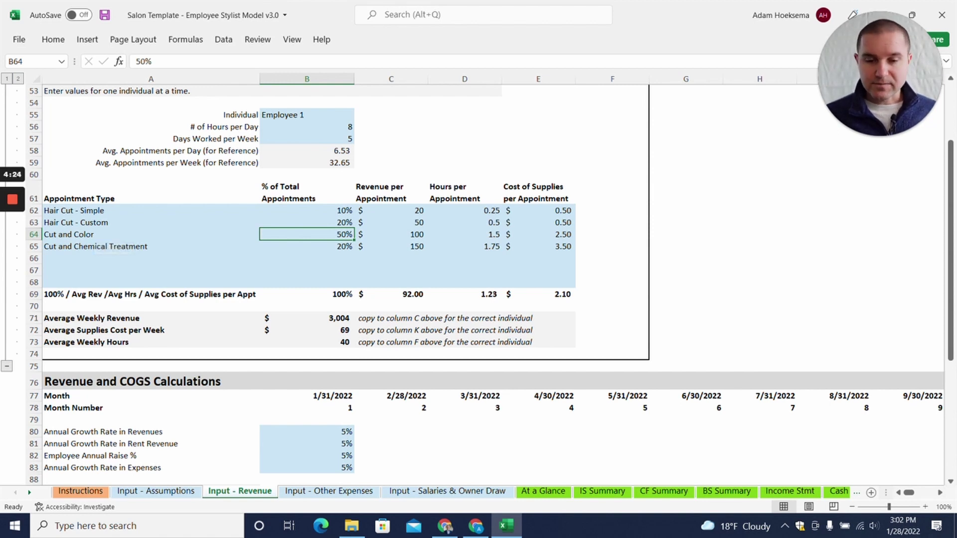
Step: Examine the revenue per appointment and hours per appointment for each appointment type in the calculator
{"action": "left_click_drag", "start_coordinate": [398, 210], "coordinate": [398, 246]}
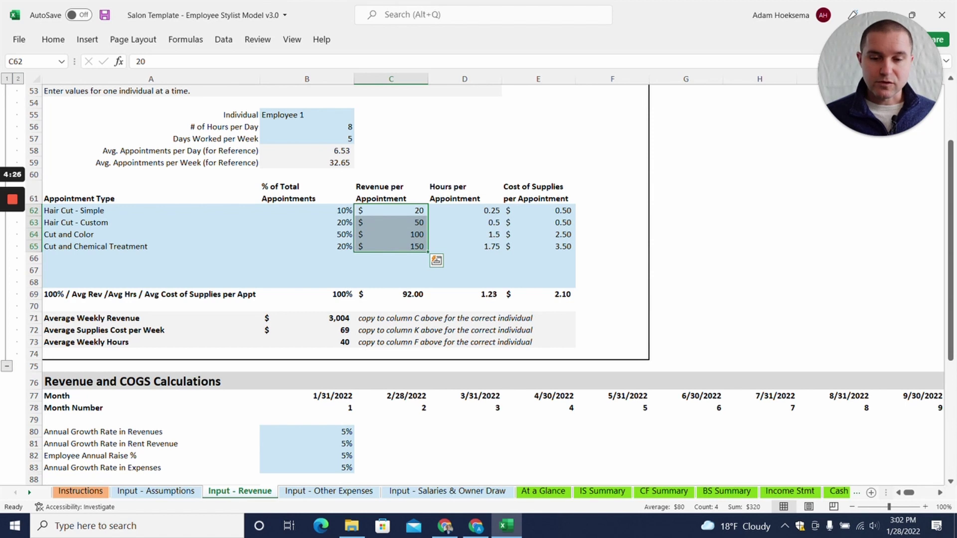
{"action": "left_click_drag", "start_coordinate": [464, 210], "coordinate": [464, 246]}
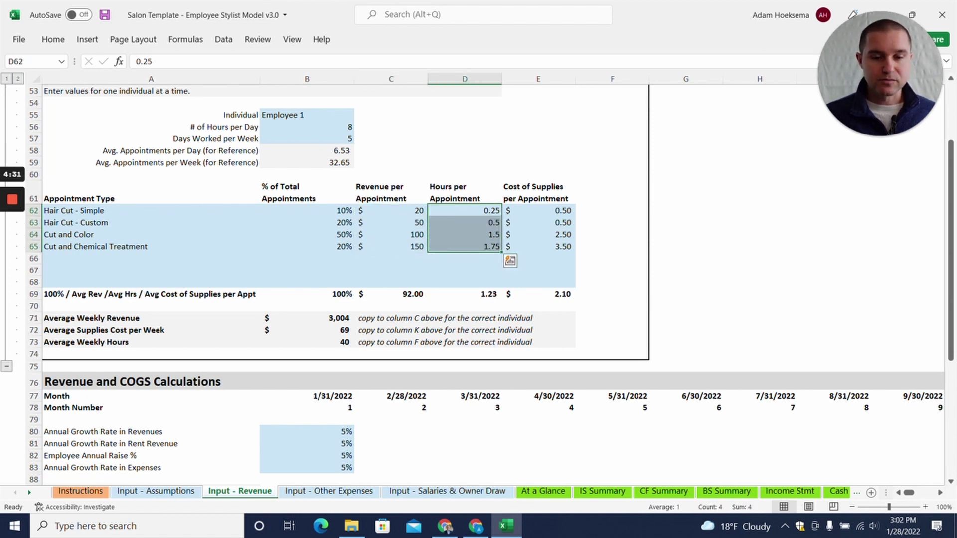
{"action": "left_click", "coordinate": [465, 210]}
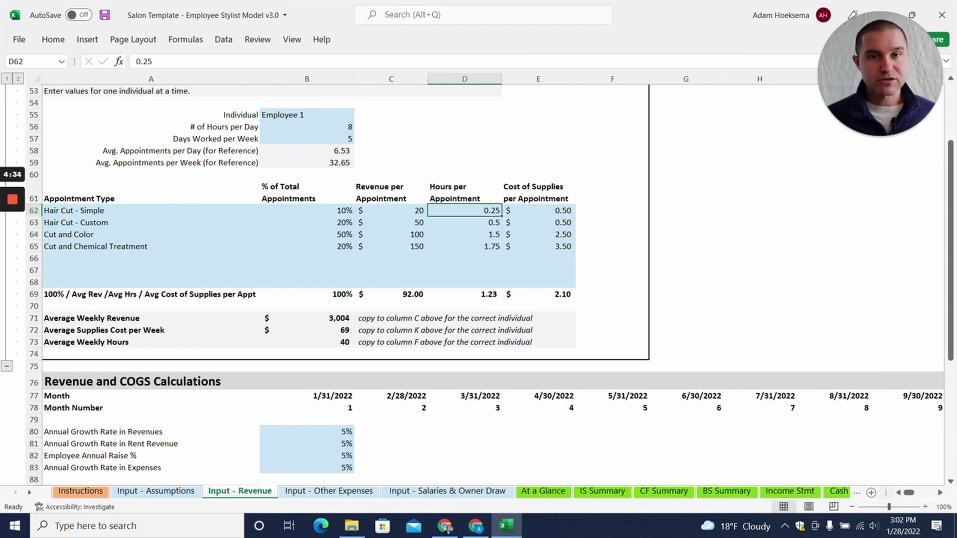
{"action": "left_click", "coordinate": [151, 210]}
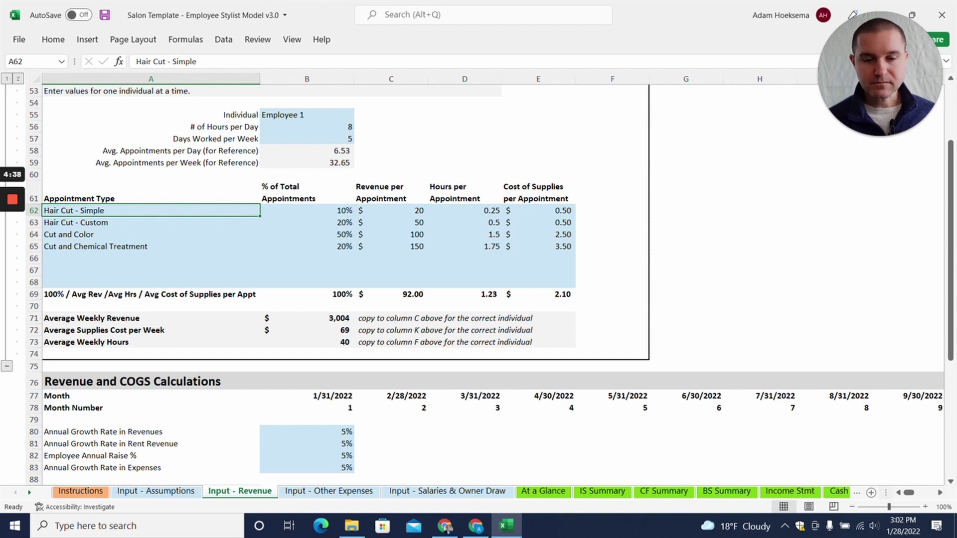
{"action": "left_click", "coordinate": [465, 223]}
{"action": "left_click", "coordinate": [465, 235]}
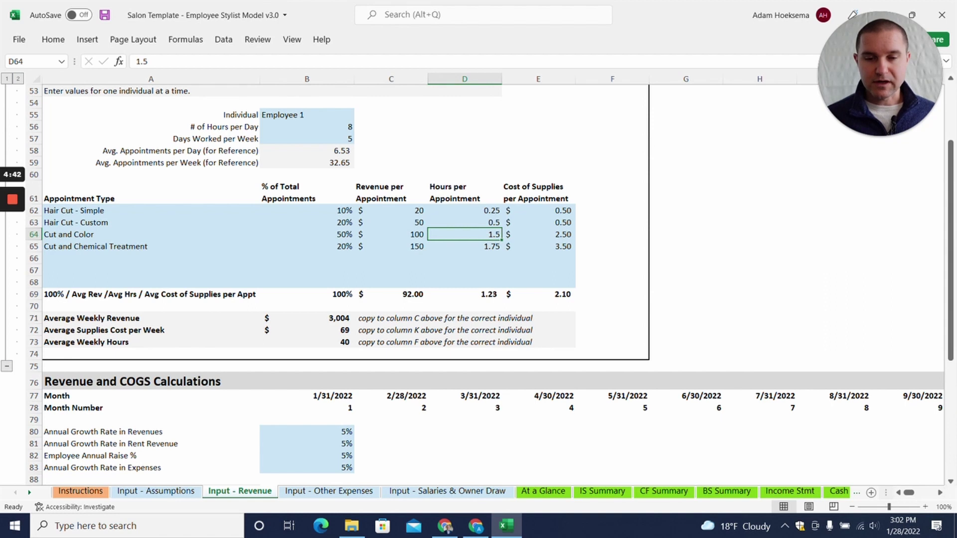
{"action": "left_click", "coordinate": [465, 247]}
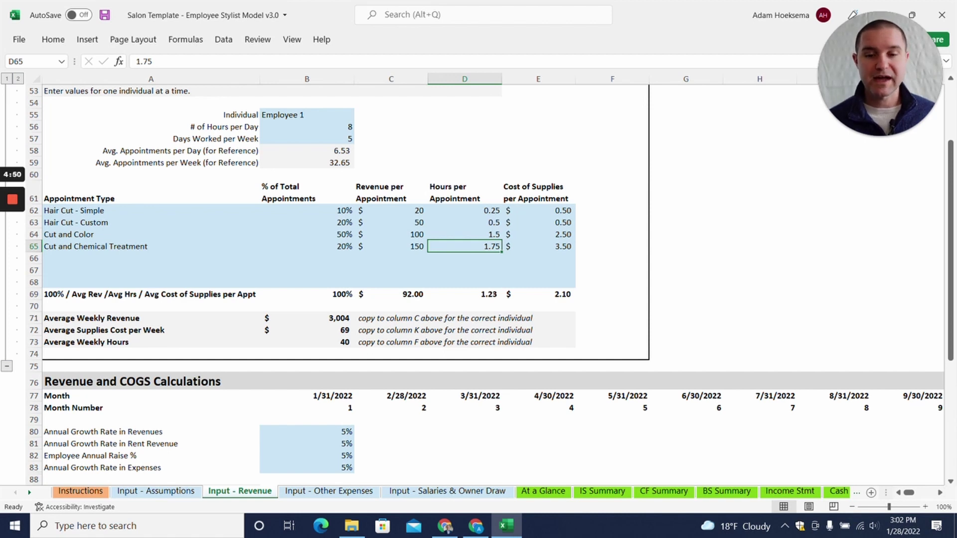
Step: Check the calculator's working days and hours, and inspect the Average Weekly Revenue formula
{"action": "left_click", "coordinate": [307, 139]}
{"action": "key", "text": "Up"}
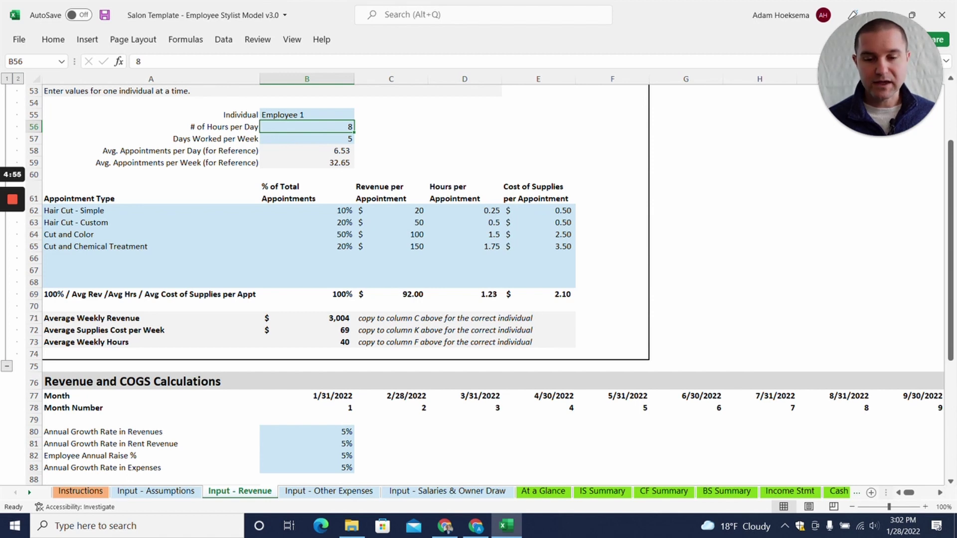
{"action": "left_click", "coordinate": [307, 318]}
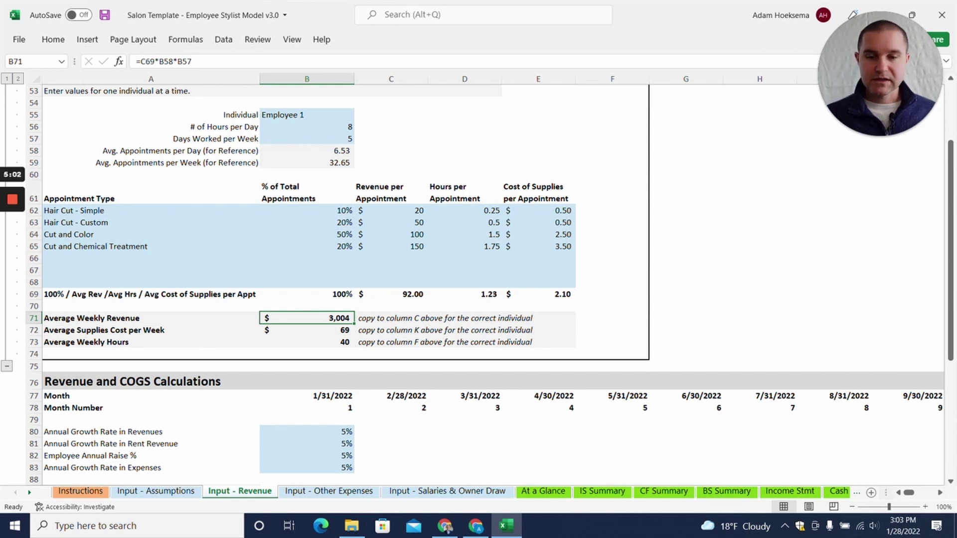
Step: Return to the Personnel Assumptions table and review the weekly services revenue of Owner 1 and Owner 2
{"action": "scroll", "coordinate": [478, 284], "scroll_direction": "up", "scroll_amount": 15}
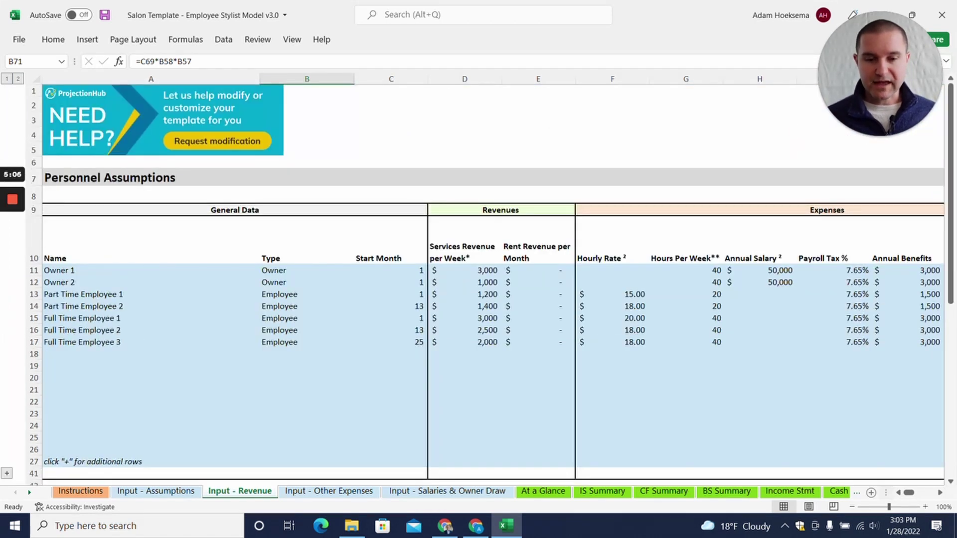
{"action": "left_click", "coordinate": [464, 270]}
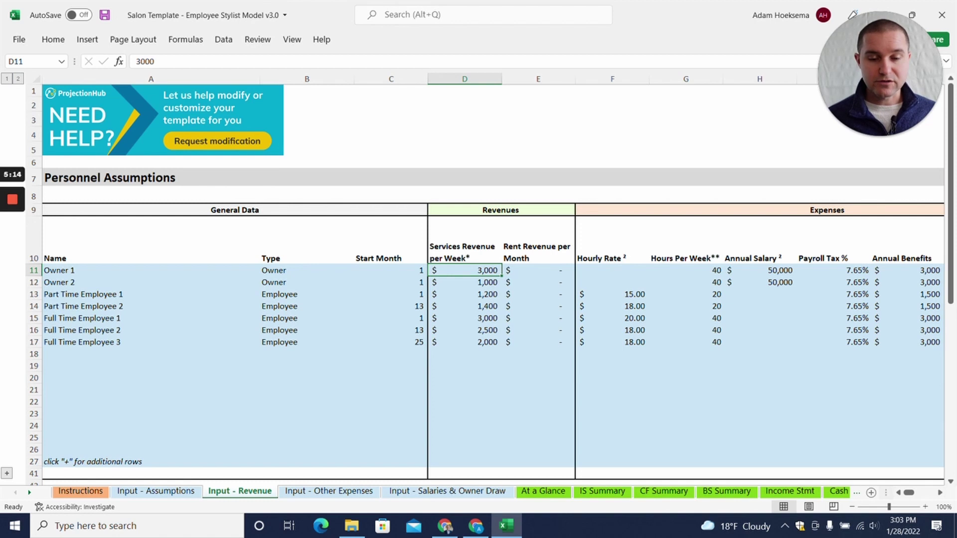
{"action": "left_click", "coordinate": [464, 282]}
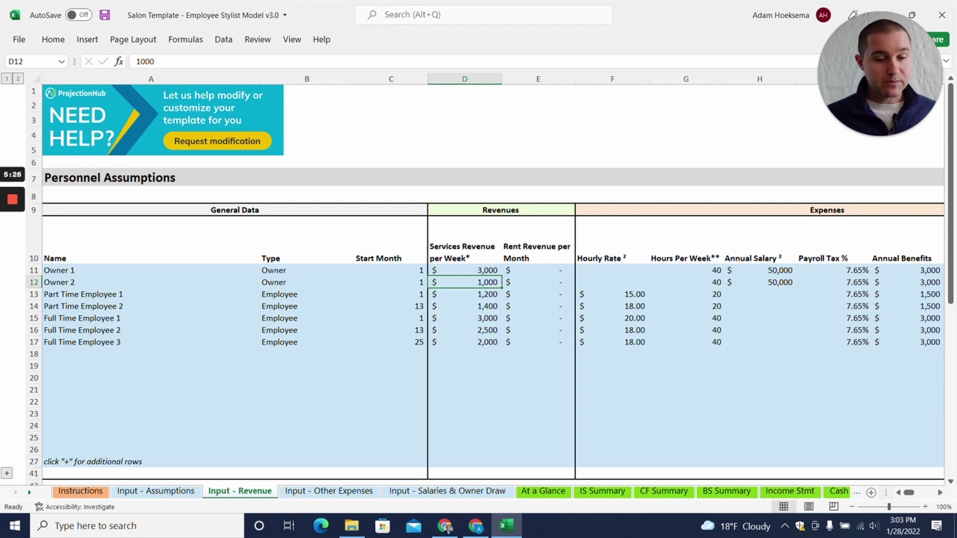
Step: Examine both owners' annual salaries and Owner 1's other expense columns, ending with the owners' weekly supplies expense paid by the salon
{"action": "left_click", "coordinate": [759, 282]}
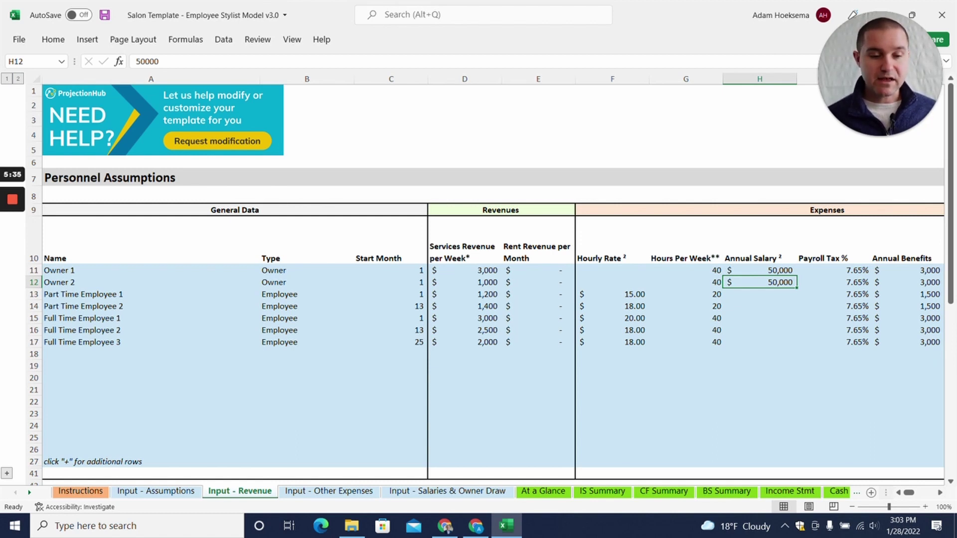
{"action": "left_click", "coordinate": [759, 270]}
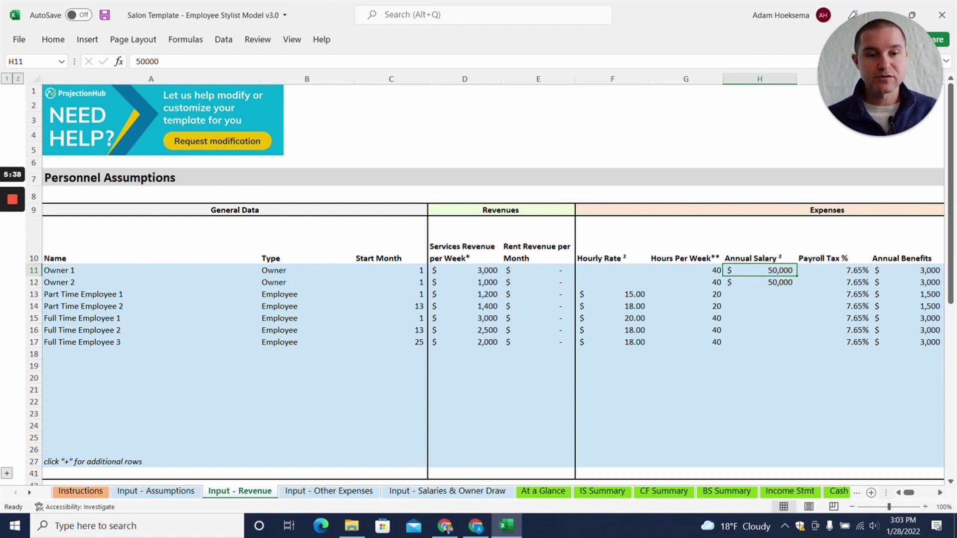
{"action": "key", "text": "Right"}
{"action": "key", "text": "Right"}
{"action": "key", "text": "Right"}
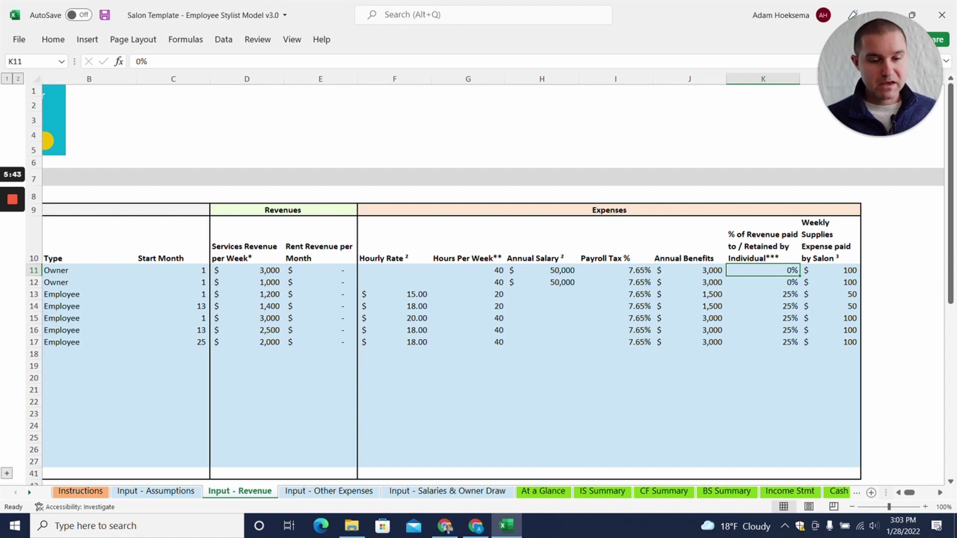
{"action": "key", "text": "Right"}
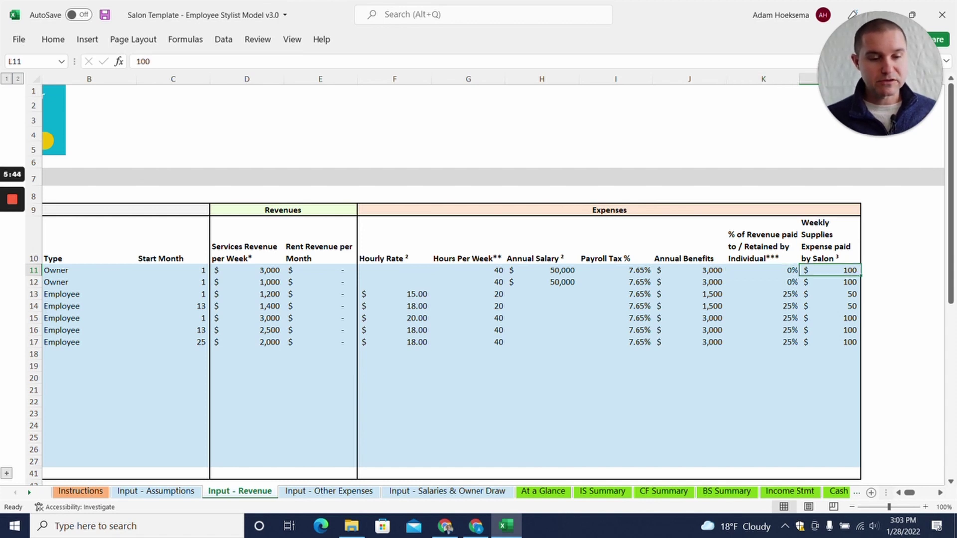
{"action": "key", "text": "shift+Down"}
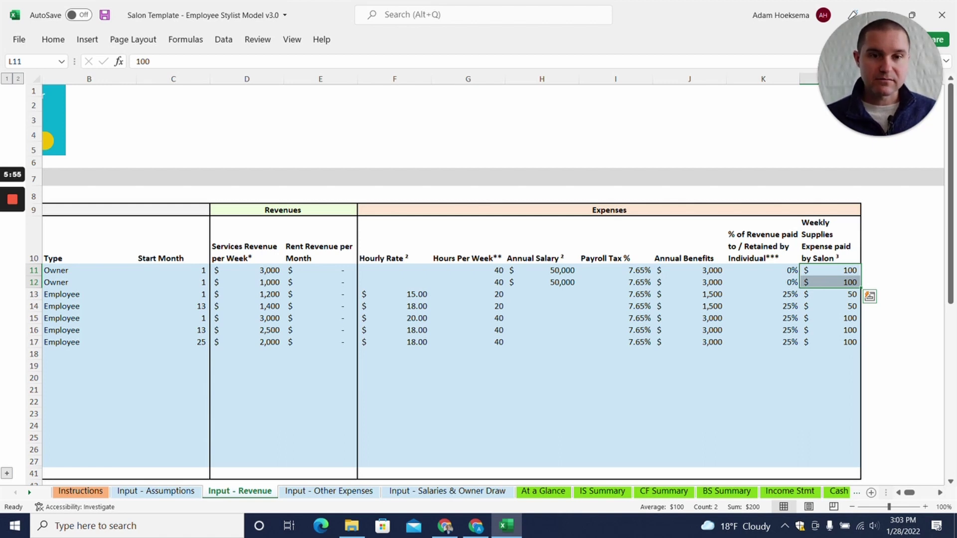
Step: Go back to the Name column and review the part-time and full-time employee entries
{"action": "key", "text": "Left"}
{"action": "key", "text": "Left"}
{"action": "key", "text": "Left"}
{"action": "key", "text": "Left"}
{"action": "key", "text": "Left"}
{"action": "key", "text": "Left"}
{"action": "key", "text": "Left"}
{"action": "key", "text": "Left"}
{"action": "key", "text": "Left"}
{"action": "key", "text": "Left"}
{"action": "key", "text": "Left"}
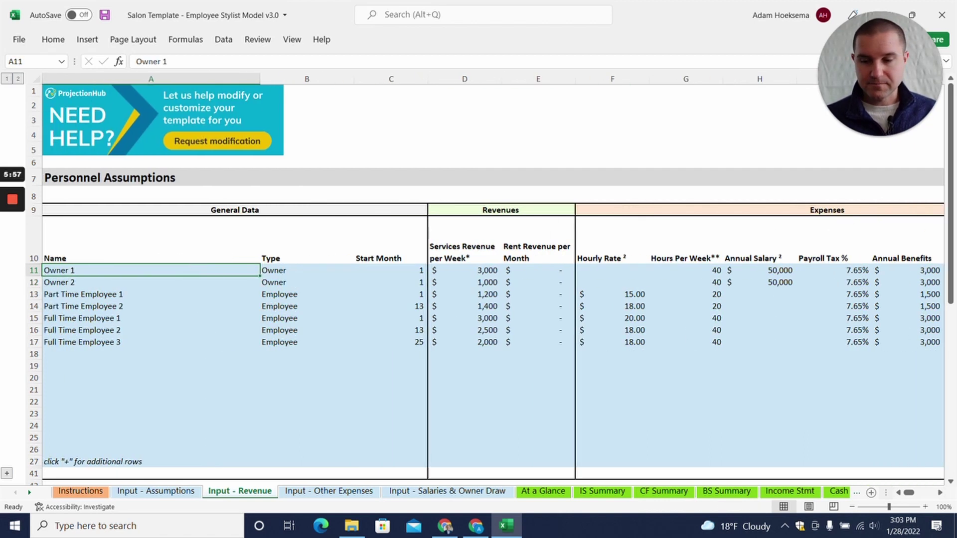
{"action": "key", "text": "Down"}
{"action": "key", "text": "Down"}
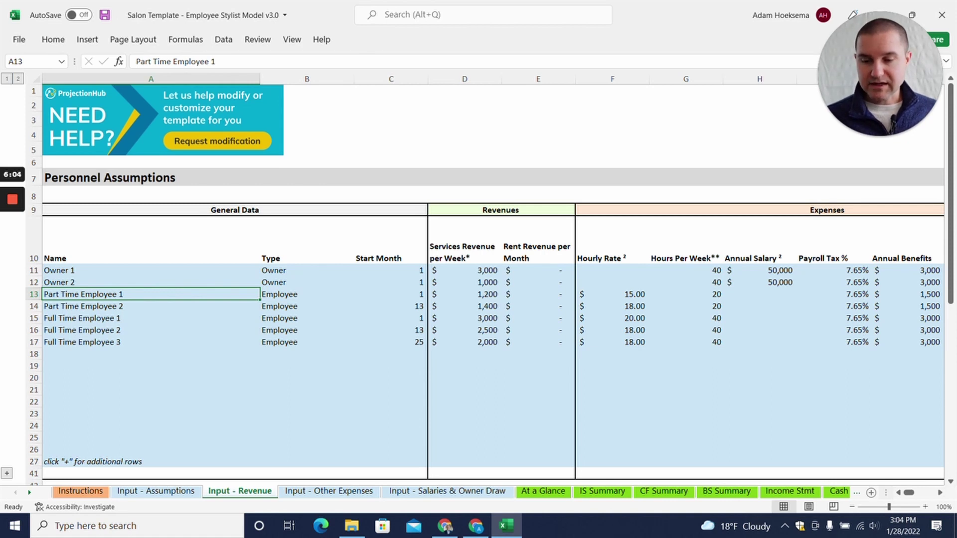
{"action": "left_click_drag", "start_coordinate": [81, 318], "coordinate": [81, 344]}
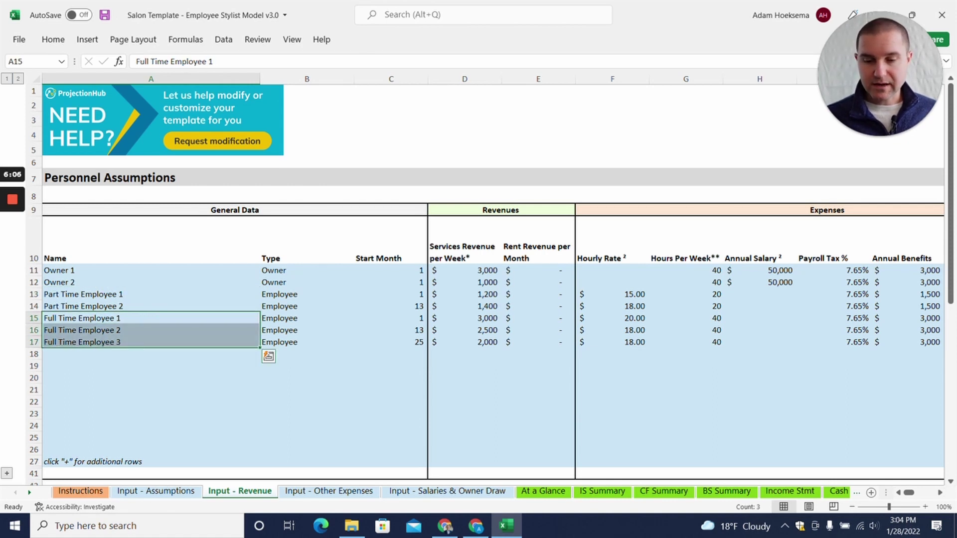
{"action": "left_click", "coordinate": [82, 342]}
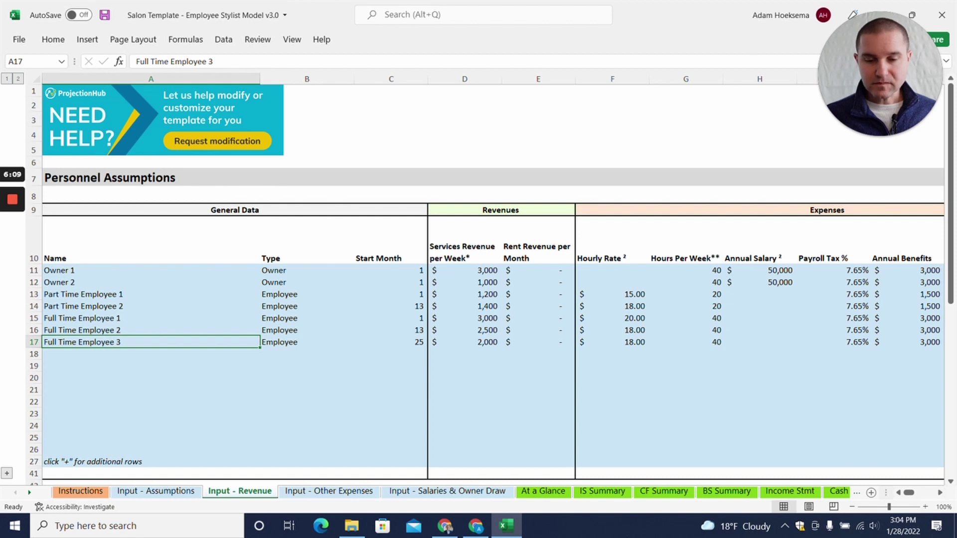
Step: Compare the start months of the part-time and full-time employees in the Personnel Assumptions table
{"action": "left_click", "coordinate": [391, 295]}
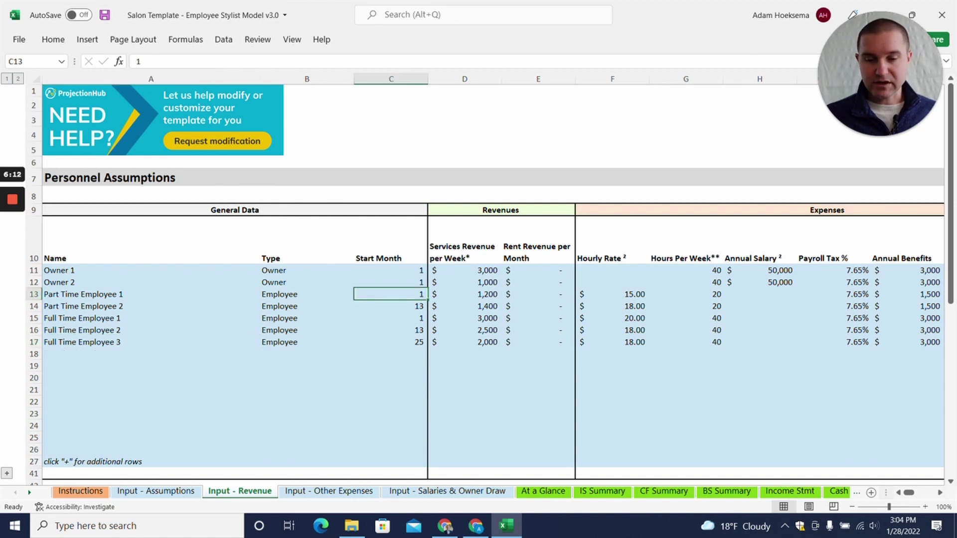
{"action": "left_click", "coordinate": [391, 318]}
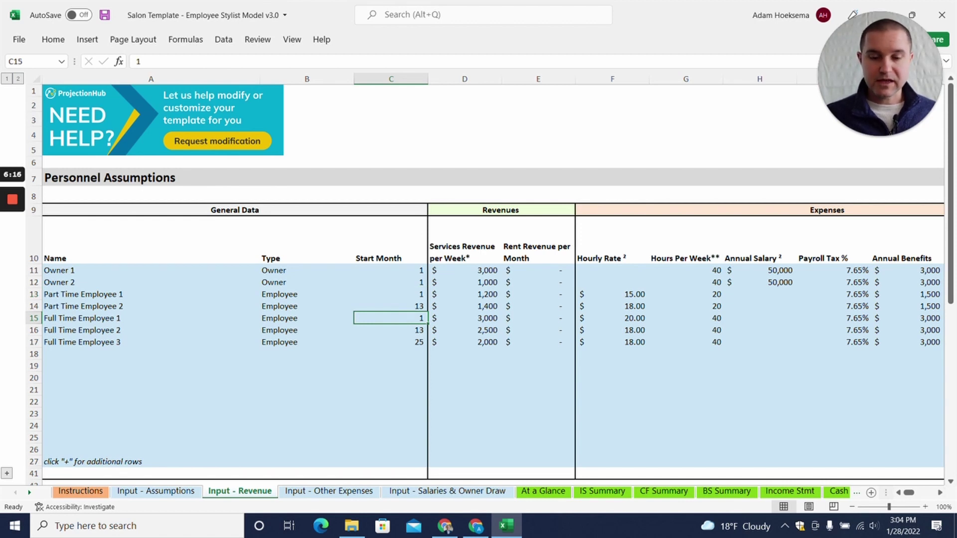
{"action": "left_click", "coordinate": [390, 306]}
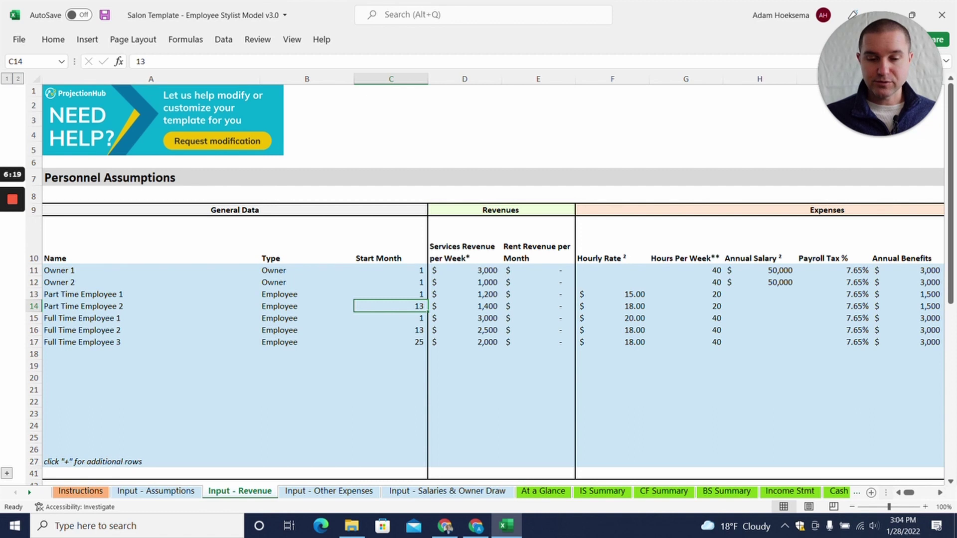
{"action": "left_click", "coordinate": [391, 330]}
{"action": "left_click", "coordinate": [391, 306]}
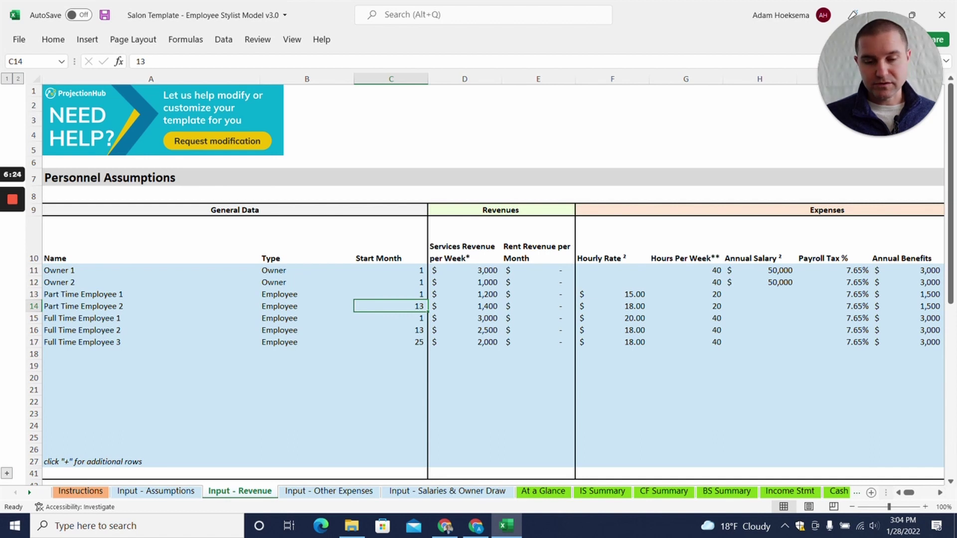
{"action": "left_click", "coordinate": [391, 343]}
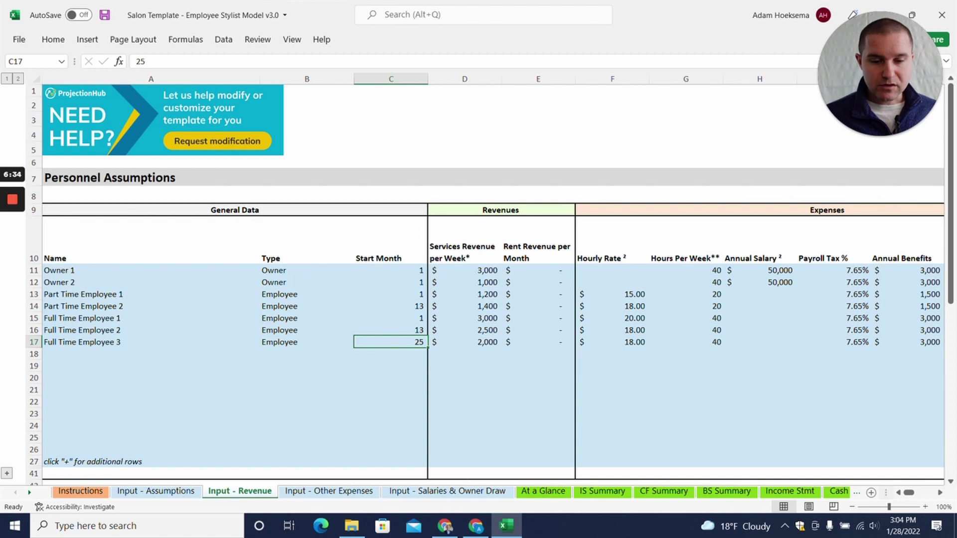
Step: Examine the employees' weekly services revenue and hourly rates in the Personnel Assumptions table
{"action": "left_click_drag", "start_coordinate": [464, 306], "coordinate": [464, 342]}
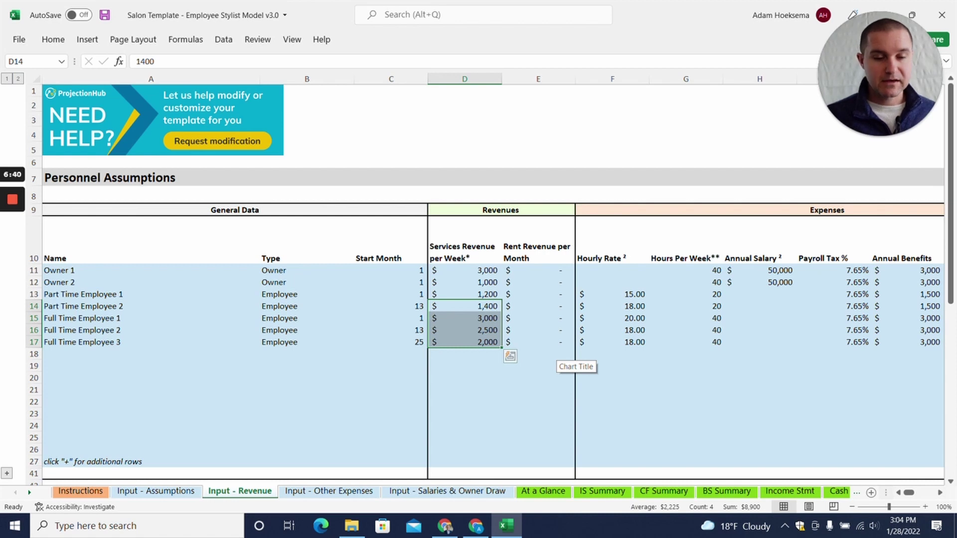
{"action": "left_click_drag", "start_coordinate": [613, 293], "coordinate": [612, 354]}
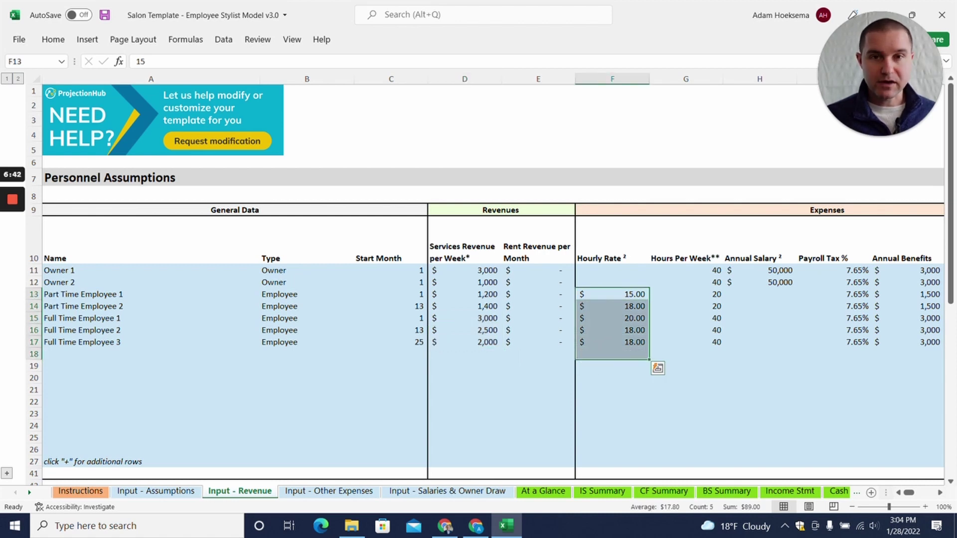
Step: Compare the employees' hourly rate, annual salary and hours per week entries in the Personnel Assumptions table
{"action": "left_click", "coordinate": [612, 330]}
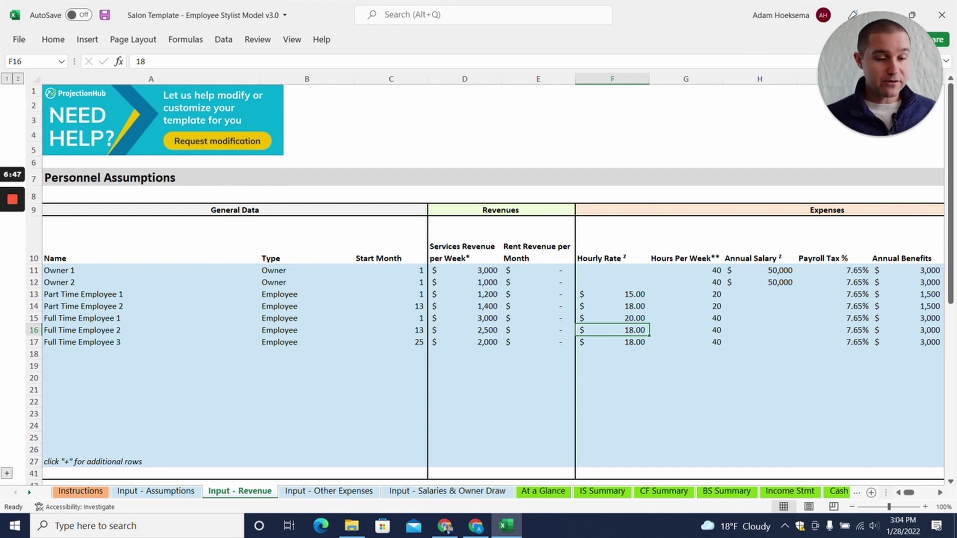
{"action": "left_click", "coordinate": [760, 306]}
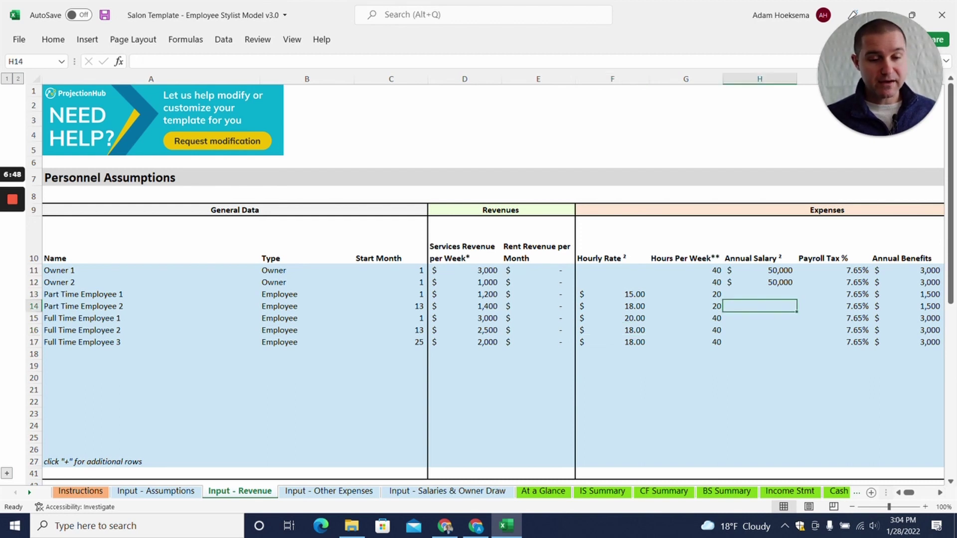
{"action": "left_click", "coordinate": [612, 306]}
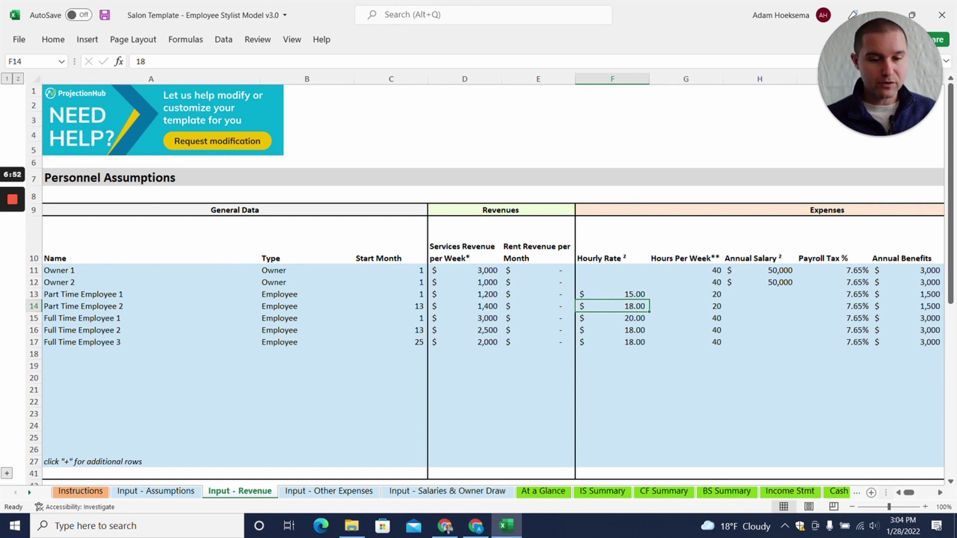
{"action": "key", "text": "Right"}
{"action": "key", "text": "Right"}
{"action": "key", "text": "Left"}
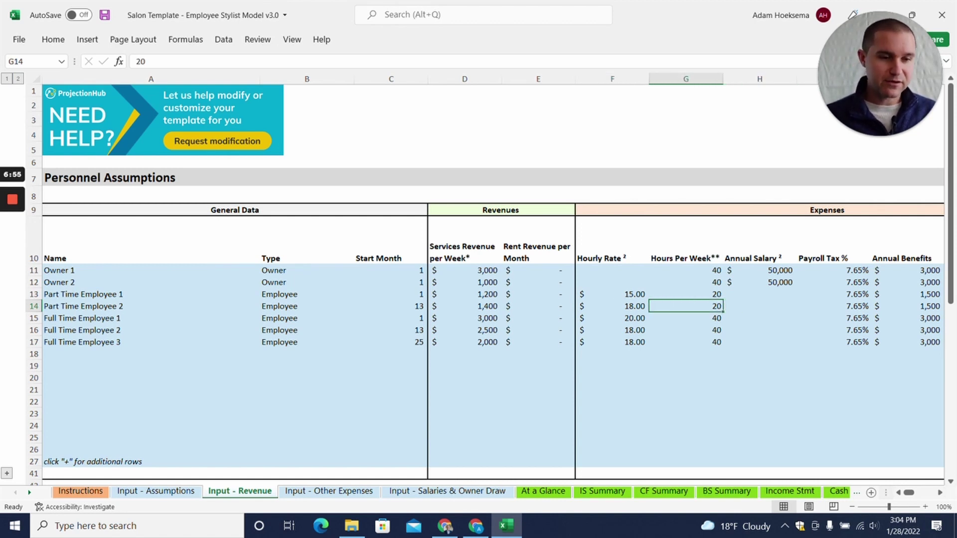
Step: Go through Part Time Employee 2's remaining expense columns, up to the weekly supplies expense paid by the salon
{"action": "key", "text": "Right"}
{"action": "key", "text": "Right"}
{"action": "key", "text": "Right"}
{"action": "key", "text": "Right"}
{"action": "key", "text": "Right"}
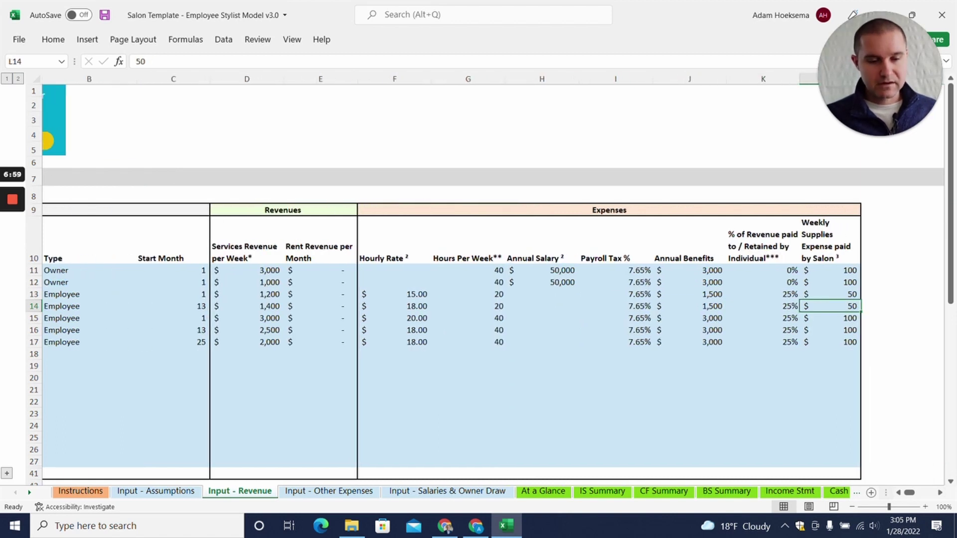
Step: Examine the percentage of revenue paid to the employees and compare it with Part Time Employee 1's hourly rate
{"action": "key", "text": "Up"}
{"action": "key", "text": "Left"}
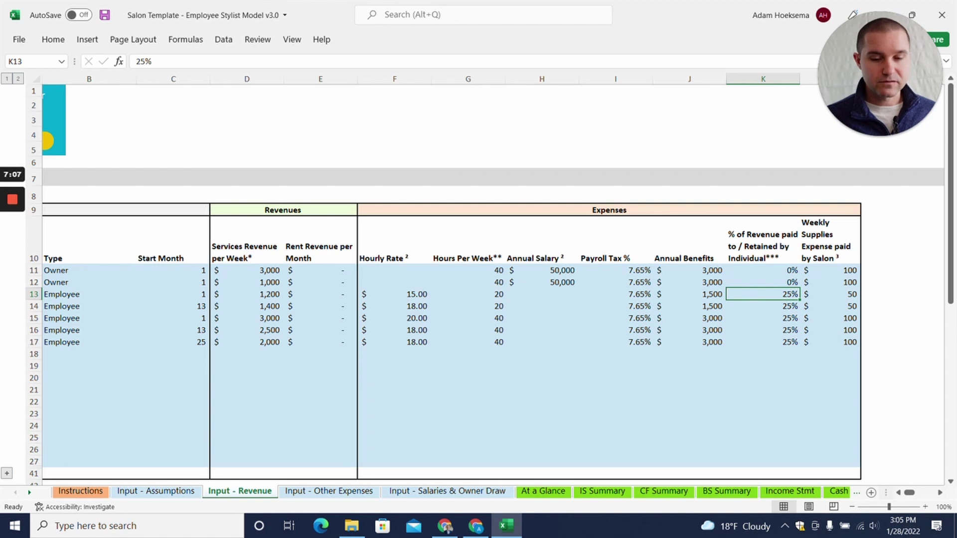
{"action": "key", "text": "Down"}
{"action": "key", "text": "Down"}
{"action": "key", "text": "Up"}
{"action": "key", "text": "Up"}
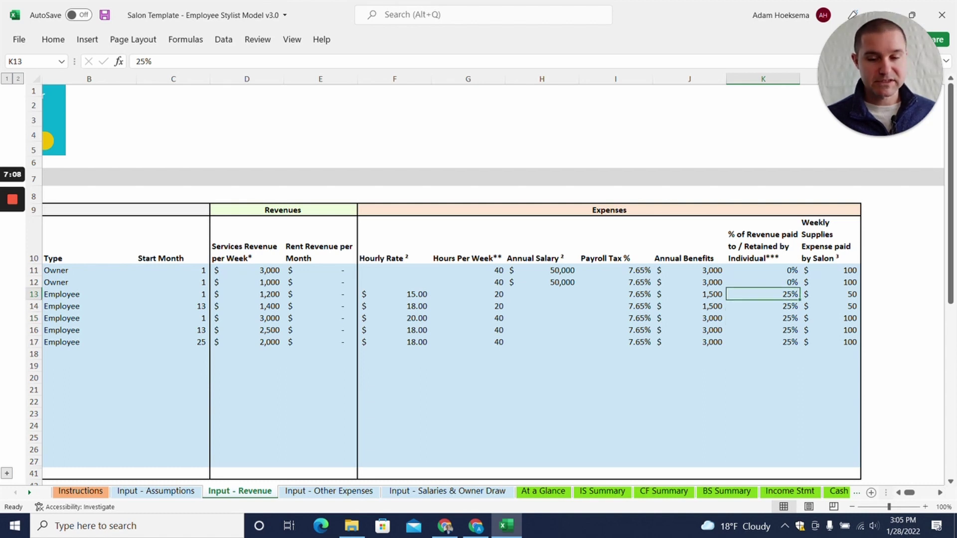
{"action": "left_click", "coordinate": [394, 294]}
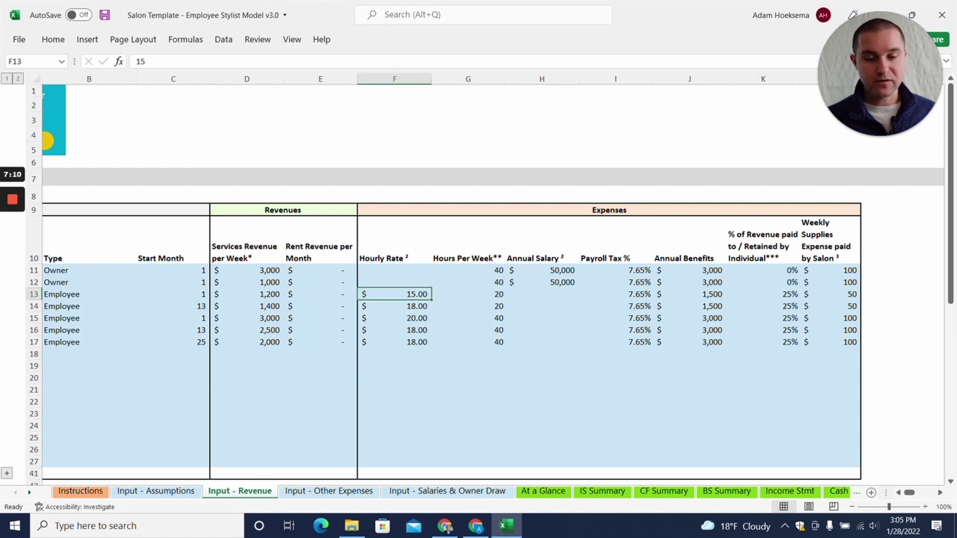
{"action": "left_click", "coordinate": [763, 295]}
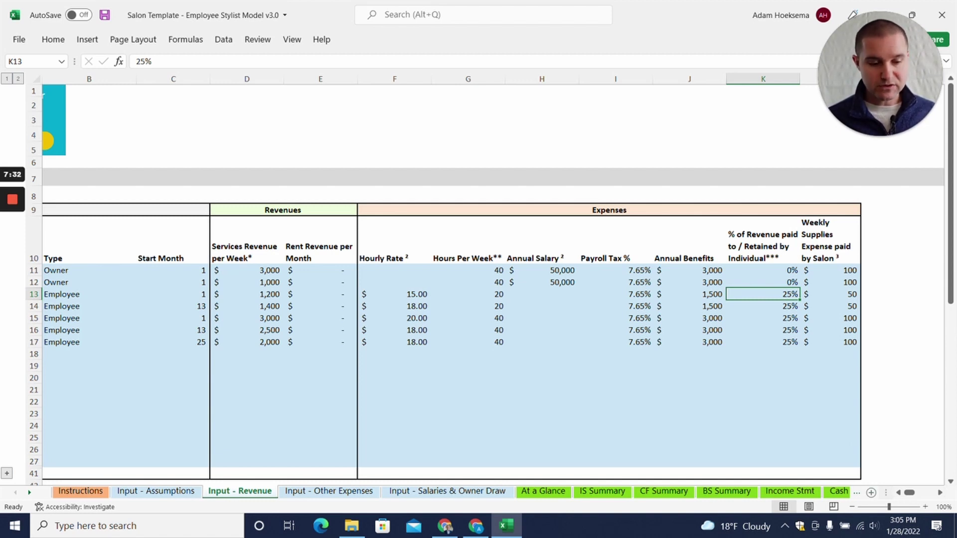
Step: Return to the Name column of the Input - Revenue sheet and examine the blank rows for additional personnel
{"action": "left_click_drag", "start_coordinate": [911, 493], "coordinate": [903, 493]}
{"action": "scroll", "coordinate": [391, 416], "scroll_direction": "down", "scroll_amount": 1}
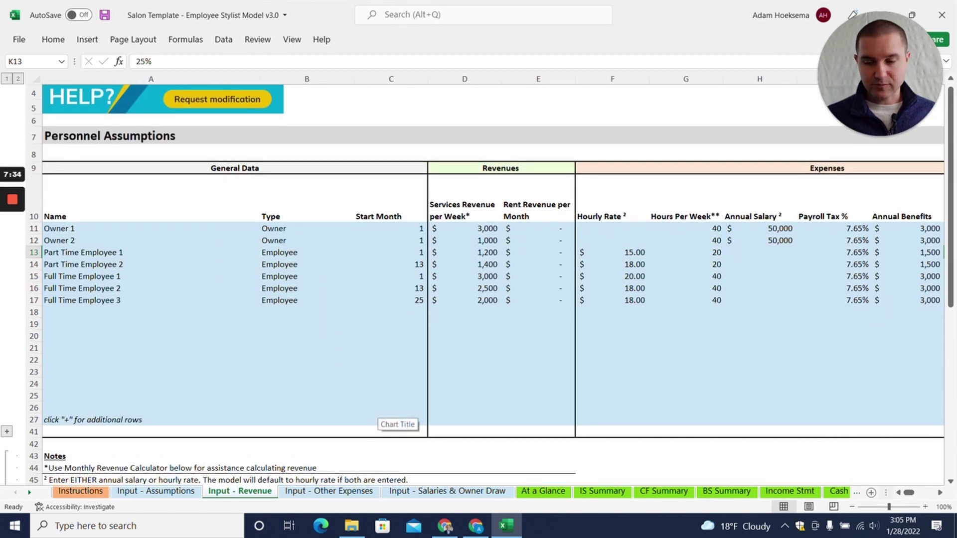
{"action": "left_click", "coordinate": [329, 492]}
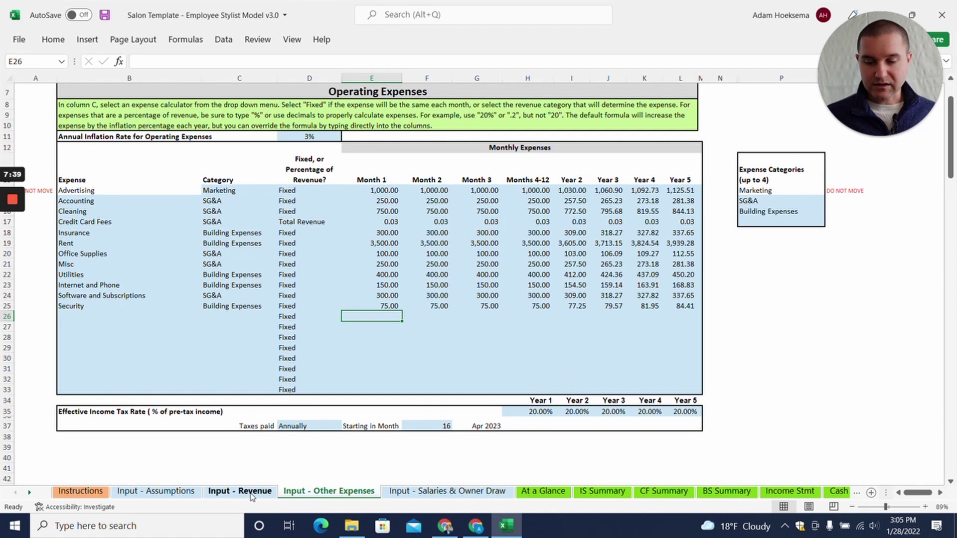
{"action": "left_click", "coordinate": [240, 491]}
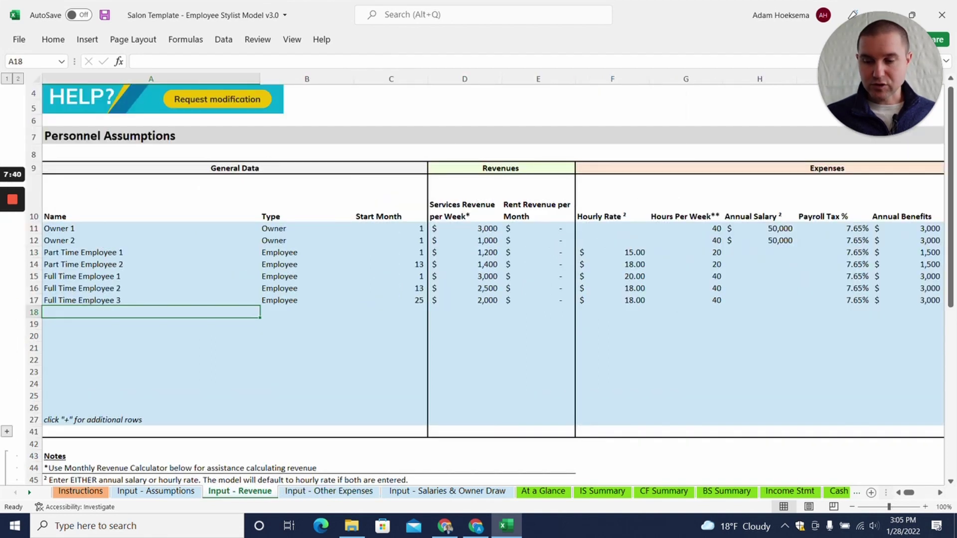
{"action": "left_click", "coordinate": [151, 324]}
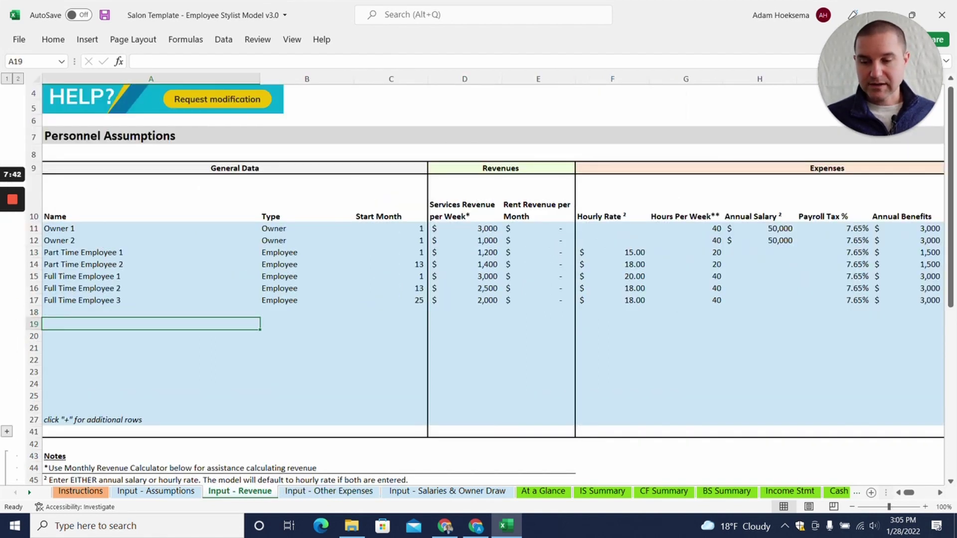
{"action": "key", "text": "Up"}
{"action": "key", "text": "Down"}
{"action": "key", "text": "Down"}
{"action": "key", "text": "Down"}
{"action": "key", "text": "Down"}
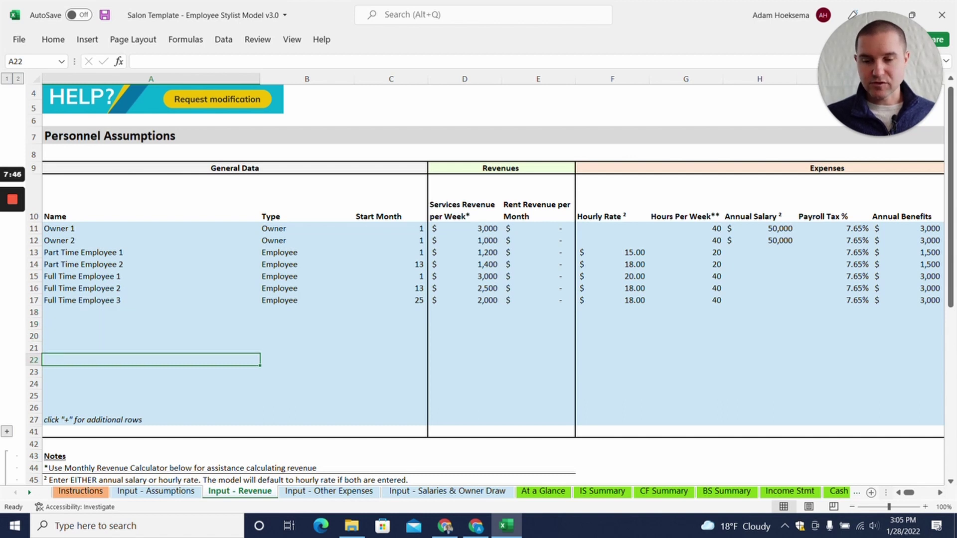
Step: On the Input - Other Expenses sheet, set the zoom to 90% and autofit the Year 2 to Year 5 columns
{"action": "key", "text": "ctrl+Page_Down"}
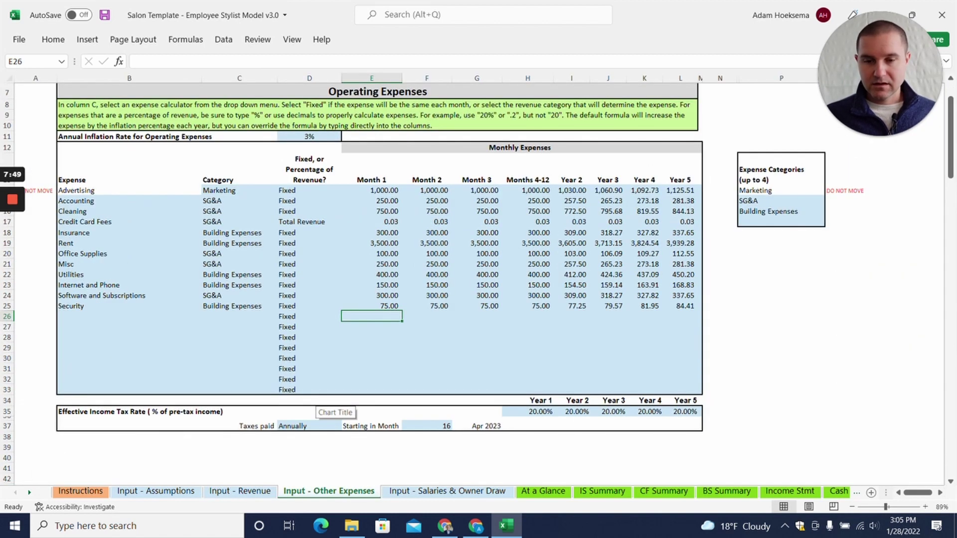
{"action": "scroll", "coordinate": [378, 284], "scroll_direction": "up", "scroll_amount": 2}
{"action": "scroll", "coordinate": [379, 284], "scroll_direction": "down", "scroll_amount": 1}
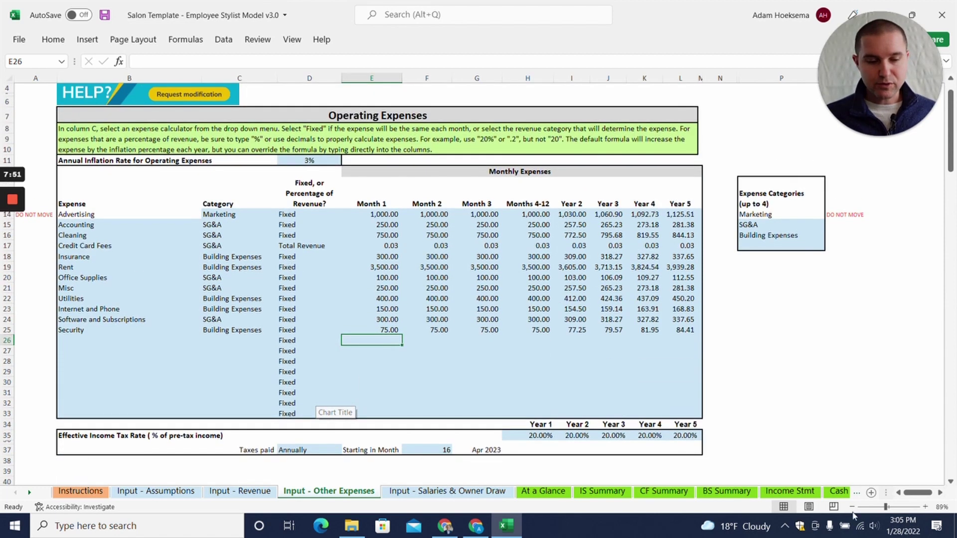
{"action": "left_click", "coordinate": [925, 506]}
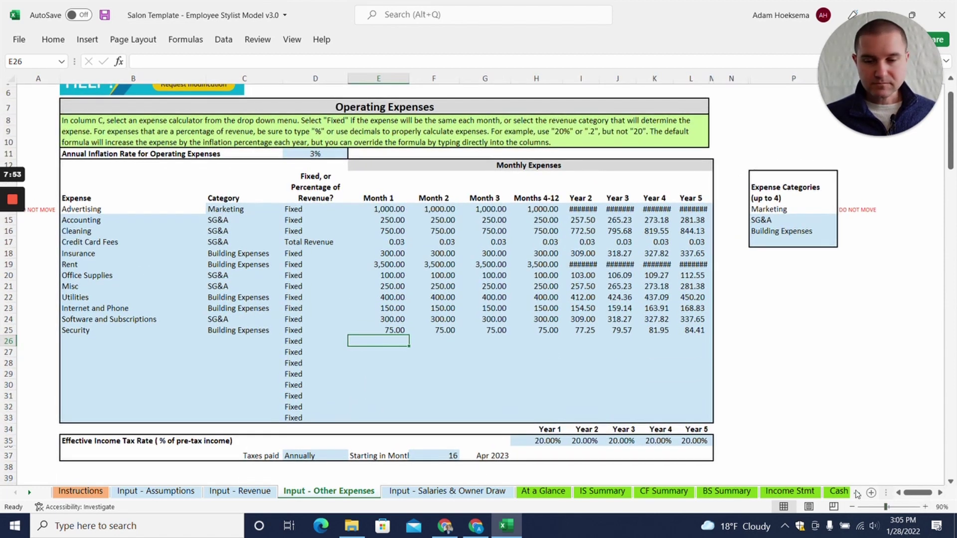
{"action": "left_click_drag", "start_coordinate": [581, 78], "coordinate": [691, 78]}
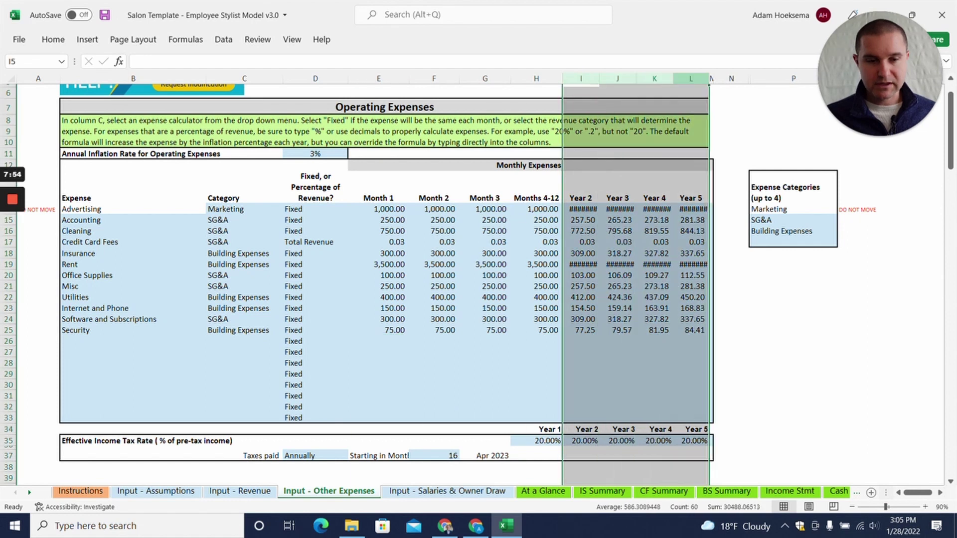
{"action": "double_click", "coordinate": [710, 78]}
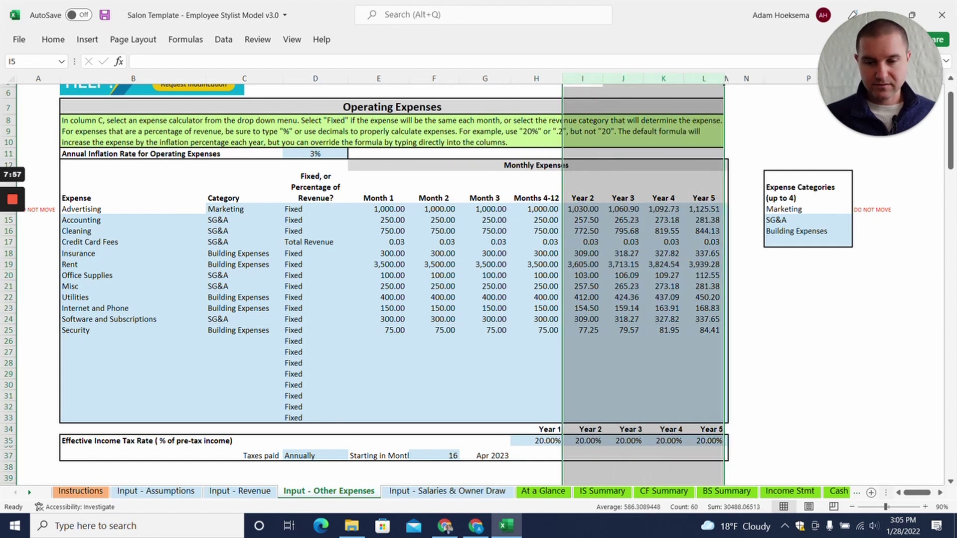
Step: Examine the fixed or percentage-of-revenue setting for Utilities and Credit Card Fees, including the available options
{"action": "left_click", "coordinate": [315, 298]}
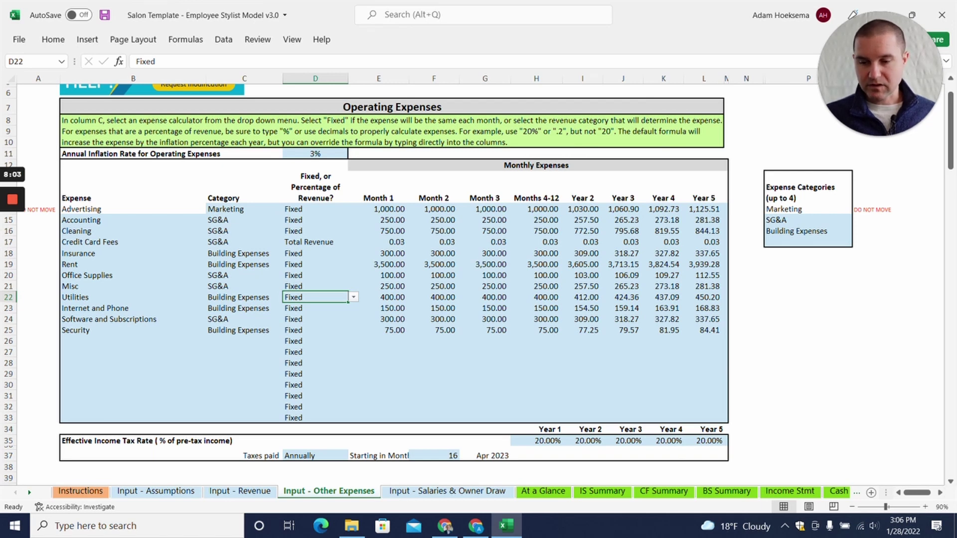
{"action": "left_click", "coordinate": [315, 242]}
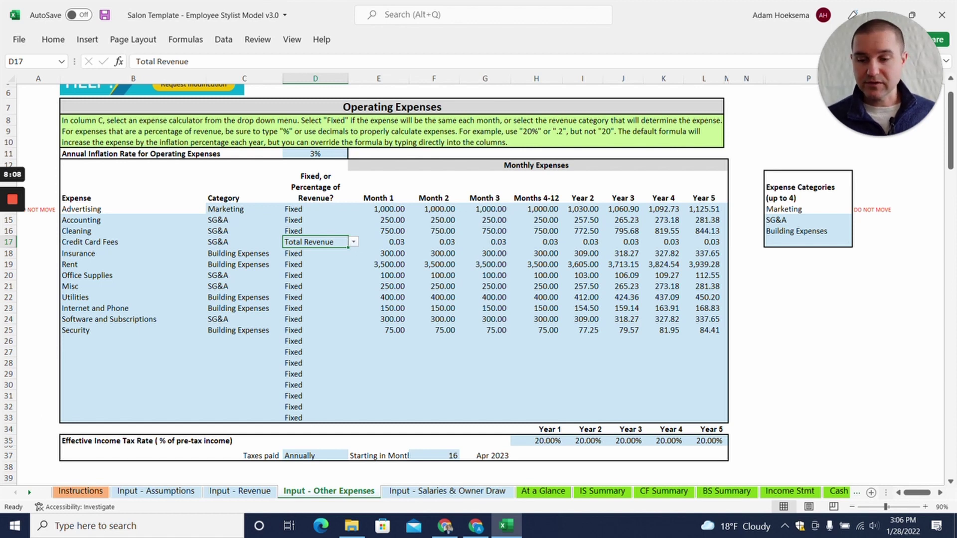
{"action": "key", "text": "Left"}
{"action": "key", "text": "Left"}
{"action": "left_click", "coordinate": [319, 243]}
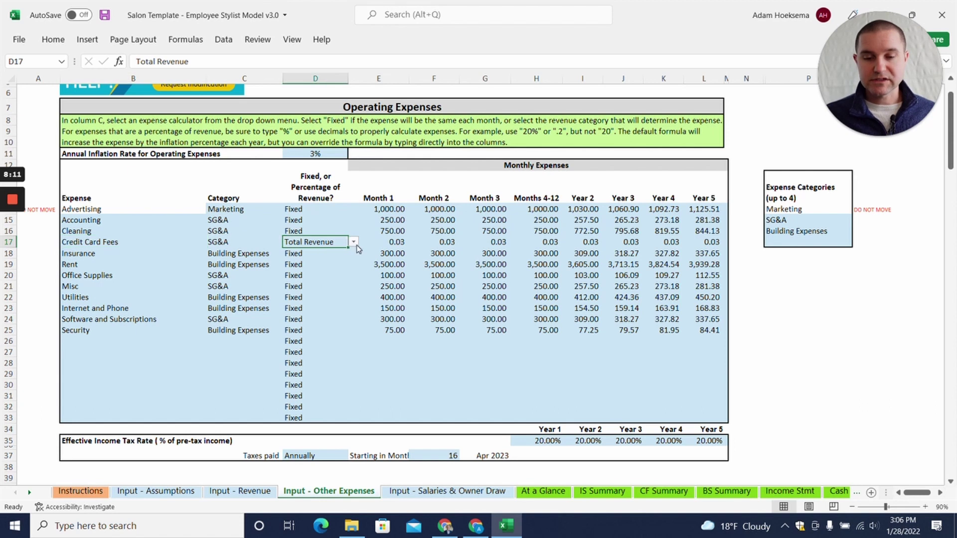
{"action": "left_click", "coordinate": [355, 243]}
{"action": "key", "text": "Escape"}
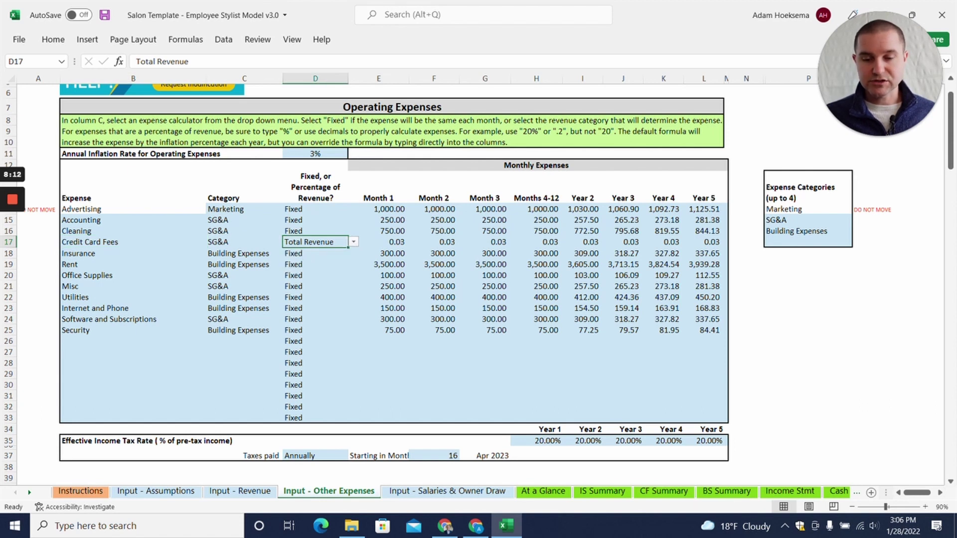
Step: Review the Month 1 amounts for Credit Card Fees, Insurance and Rent
{"action": "key", "text": "Right"}
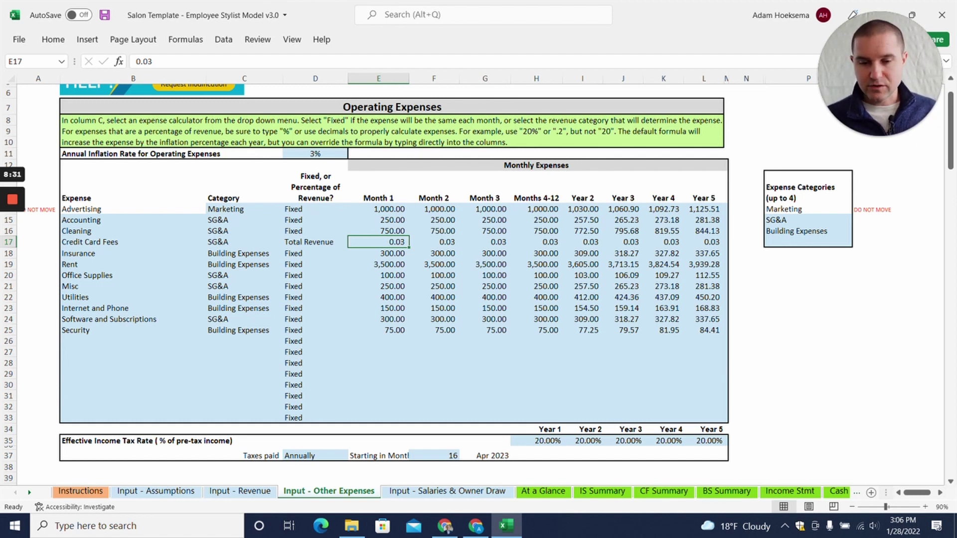
{"action": "key", "text": "Down"}
{"action": "key", "text": "Down"}
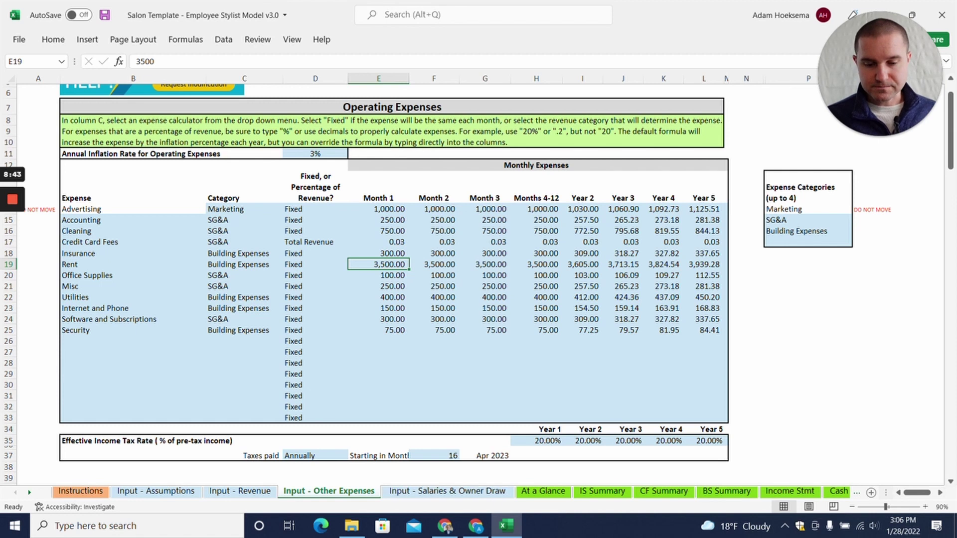
Step: On the Input - Salaries & Owner Draw sheet, set the Receptionist's Month Started to 25
{"action": "left_click", "coordinate": [447, 490]}
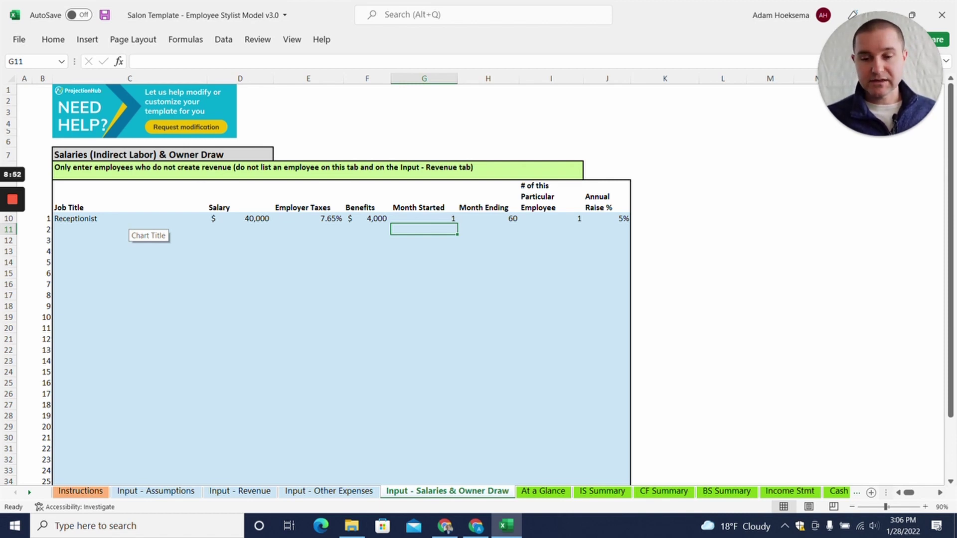
{"action": "left_click", "coordinate": [424, 219]}
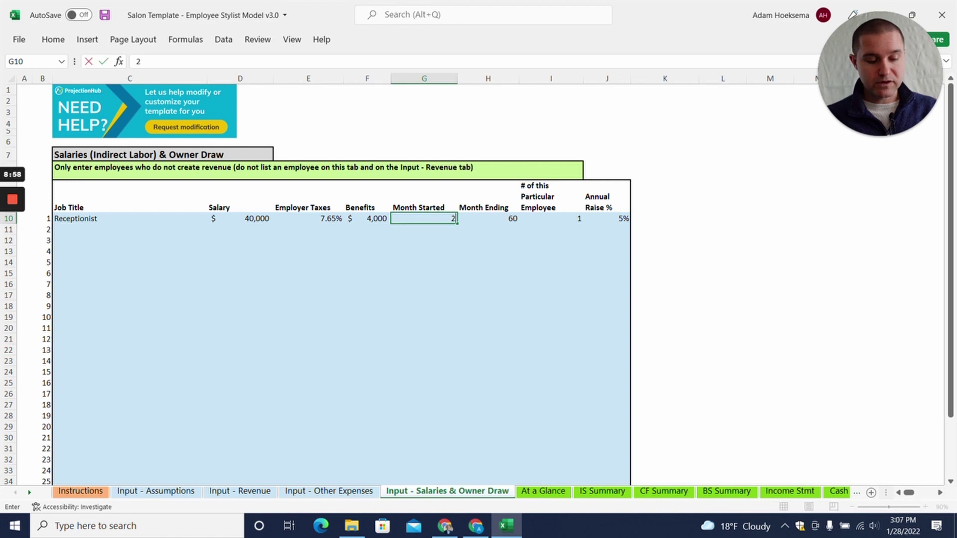
{"action": "type", "text": "25"}
{"action": "key", "text": "Return"}
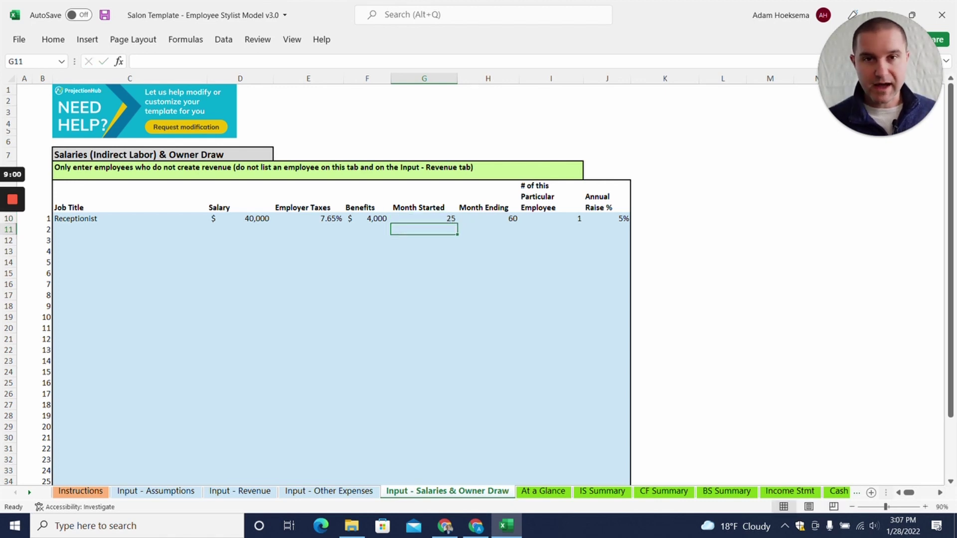
Step: Review the At a Glance sheet, from the 2022 net income down to the use of start-up funds
{"action": "left_click", "coordinate": [551, 492]}
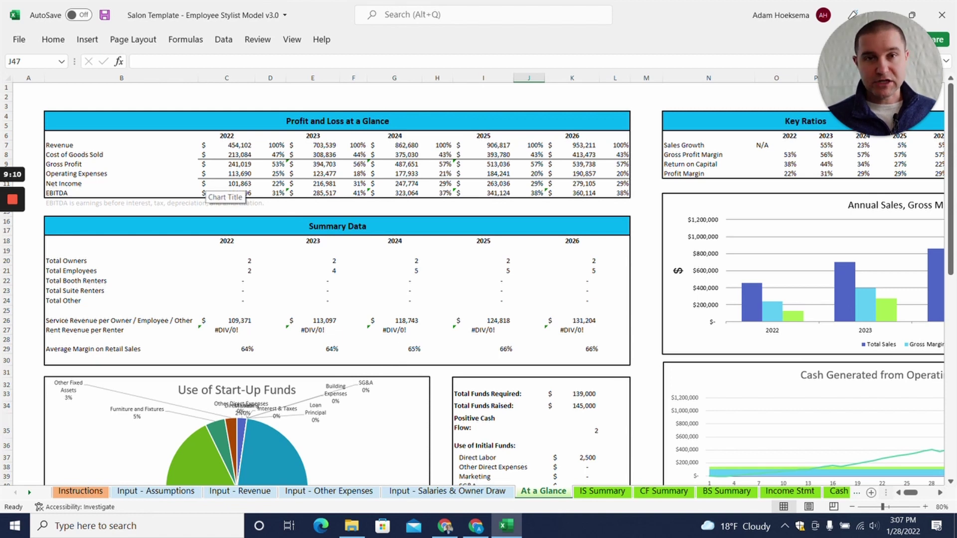
{"action": "left_click", "coordinate": [223, 184]}
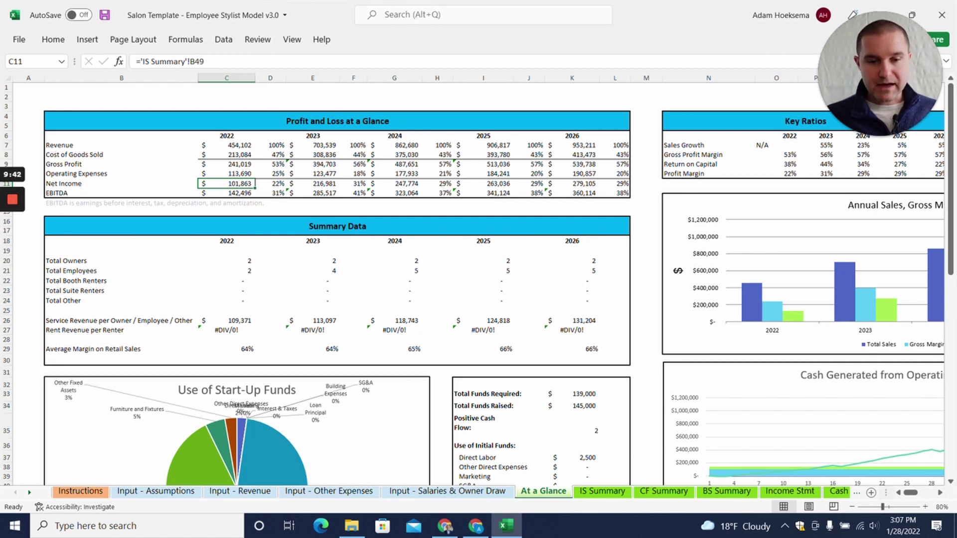
{"action": "scroll", "coordinate": [337, 284], "scroll_direction": "down", "scroll_amount": 8}
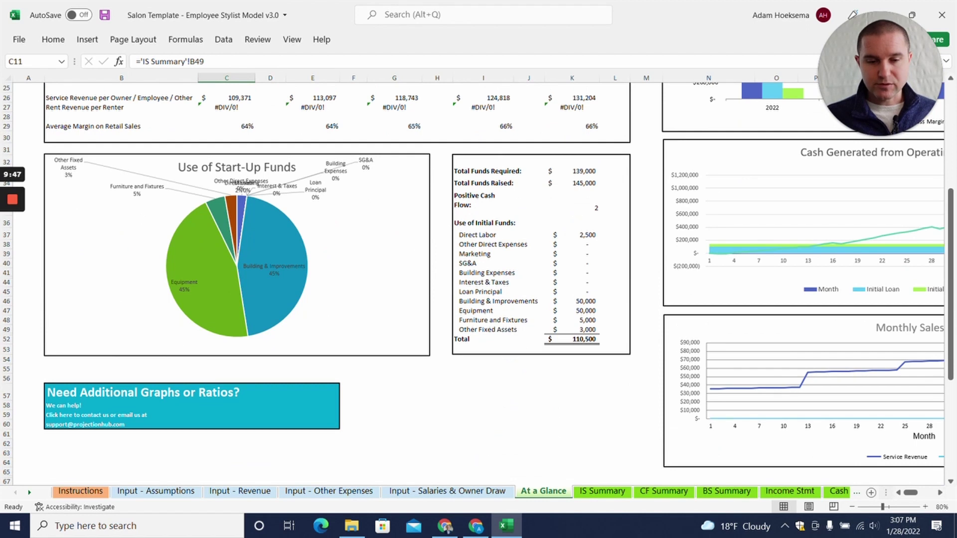
{"action": "scroll", "coordinate": [337, 284], "scroll_direction": "down", "scroll_amount": 1}
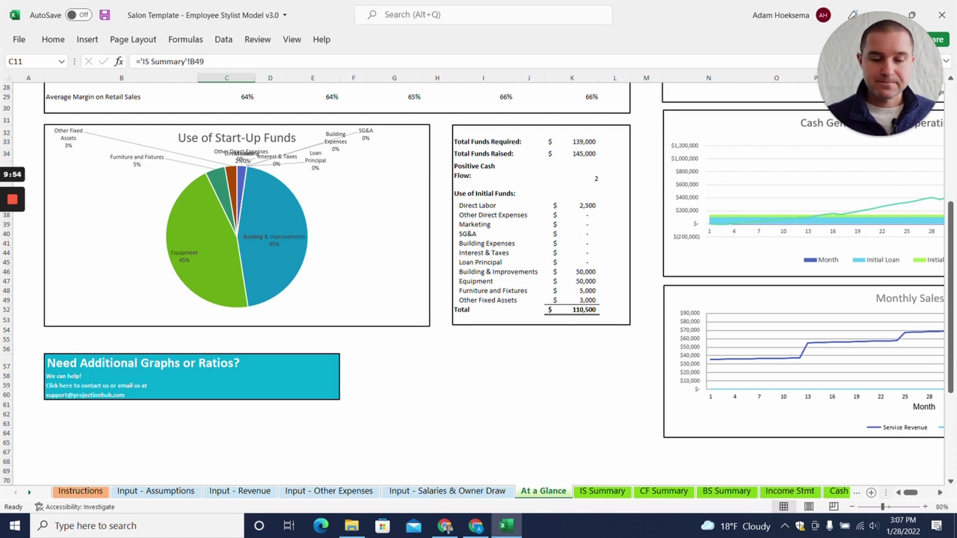
Step: View the annual income statement, cash flow and balance sheet summaries in turn
{"action": "left_click", "coordinate": [601, 491]}
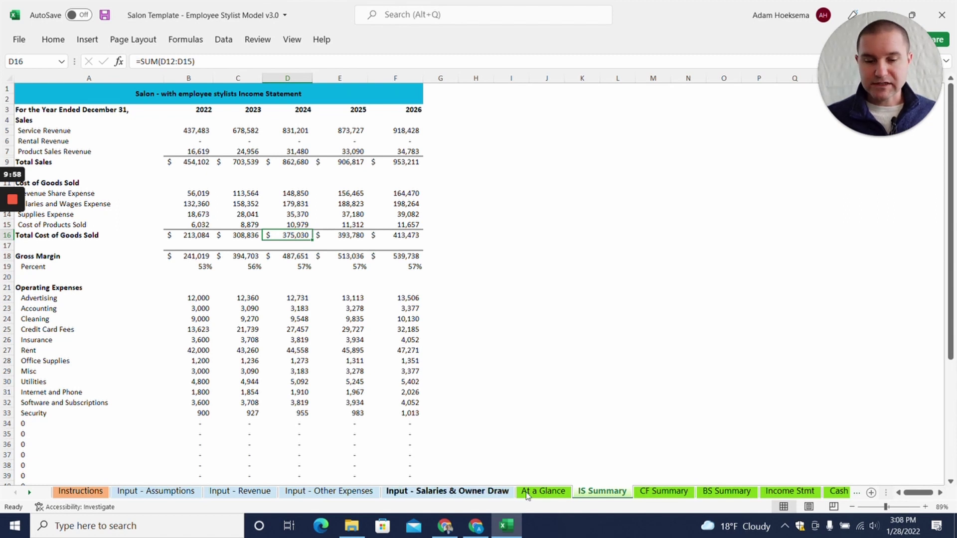
{"action": "left_click", "coordinate": [663, 491]}
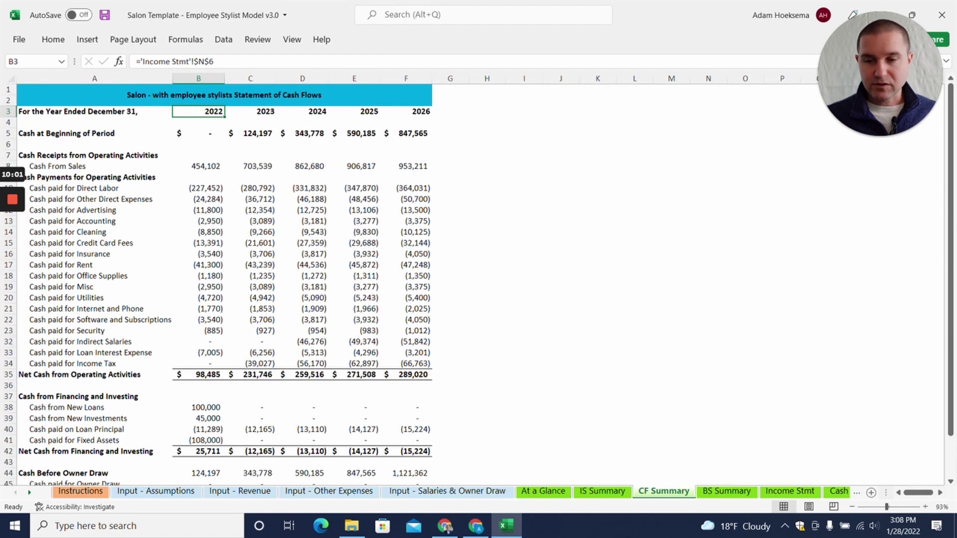
{"action": "left_click", "coordinate": [727, 492]}
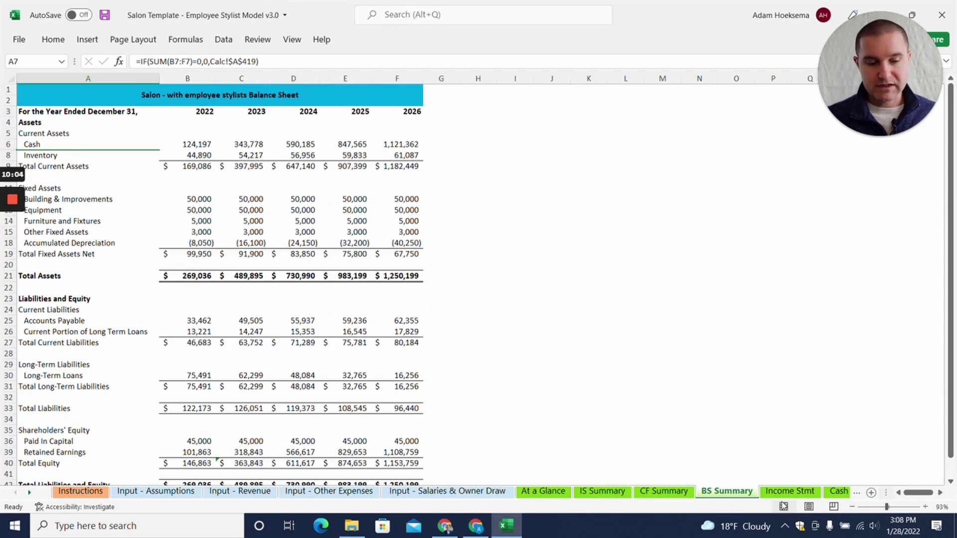
Step: View the month-by-month Year 1 pro forma income statement on the Income Stmt sheet
{"action": "left_click", "coordinate": [790, 491]}
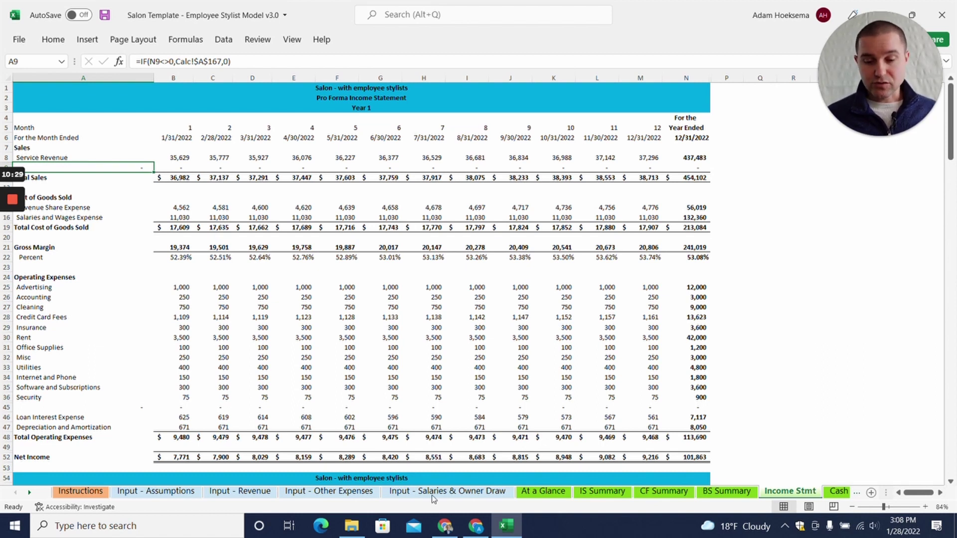
Step: On the Input - Revenue sheet, change Part Time Employee 1's type to Booth Renter
{"action": "left_click", "coordinate": [239, 491]}
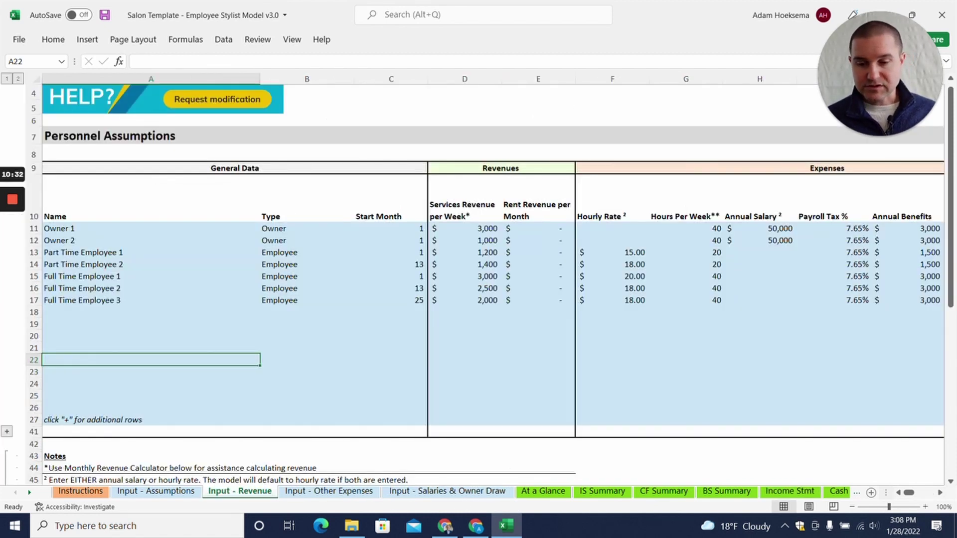
{"action": "left_click", "coordinate": [349, 252]}
{"action": "left_click", "coordinate": [359, 253]}
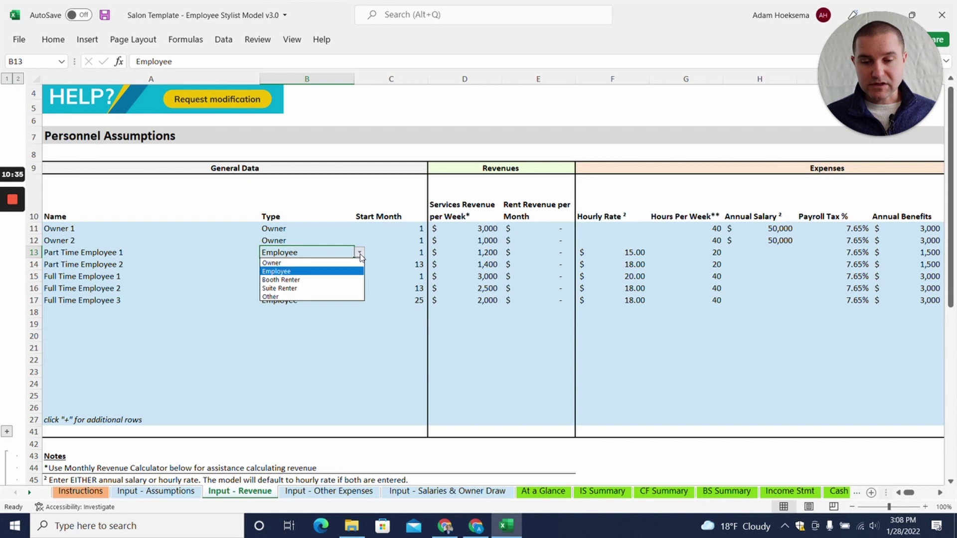
{"action": "left_click", "coordinate": [288, 280]}
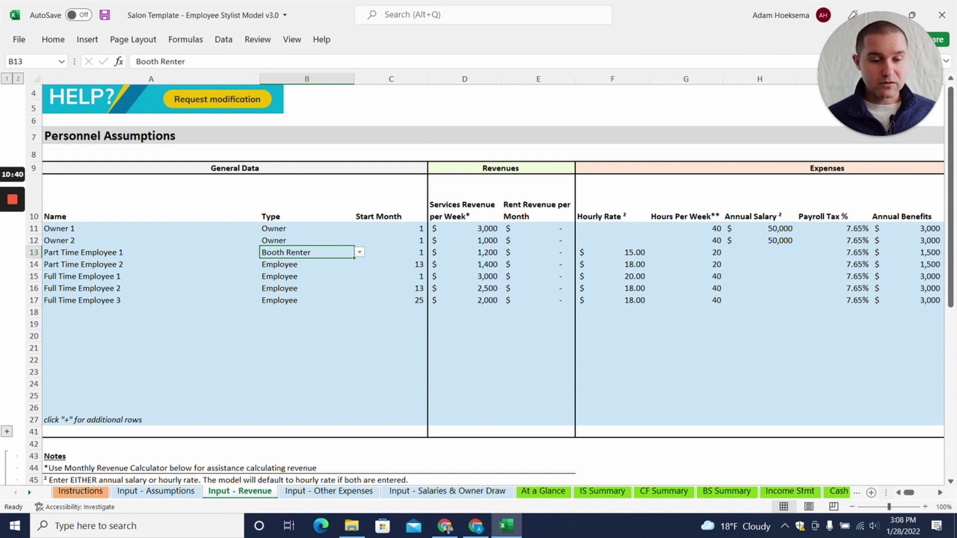
Step: Set Part Time Employee 1's Rent Revenue per Month to 500
{"action": "left_click", "coordinate": [612, 252]}
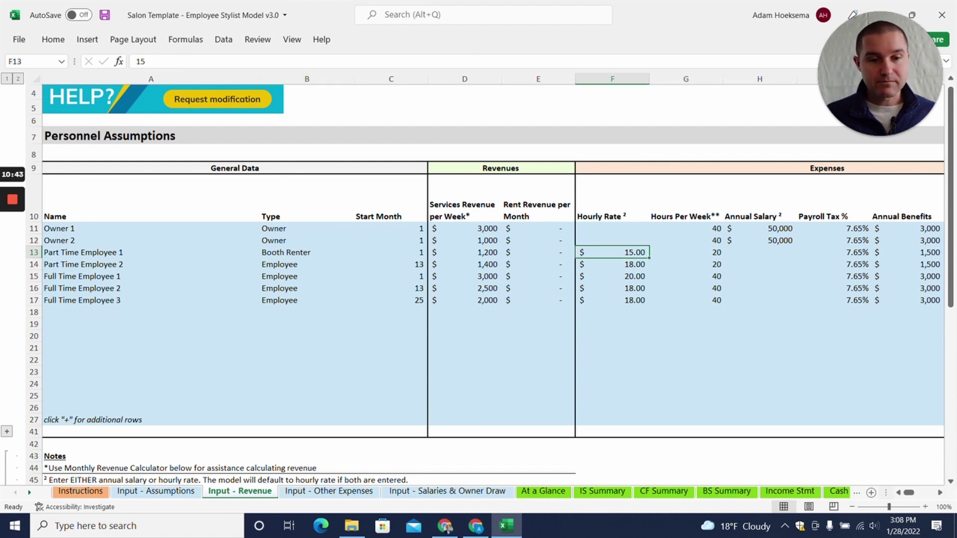
{"action": "left_click", "coordinate": [538, 264]}
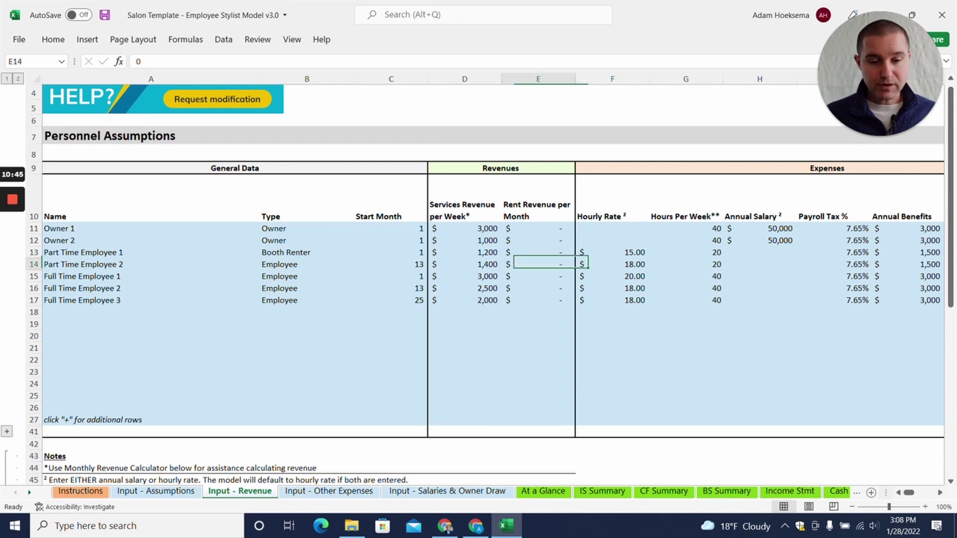
{"action": "left_click", "coordinate": [538, 253]}
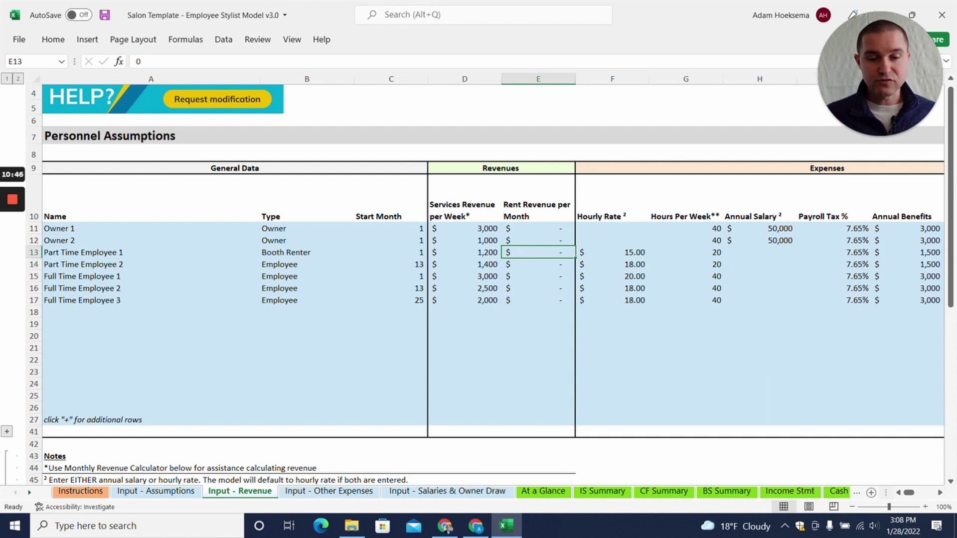
{"action": "type", "text": "500"}
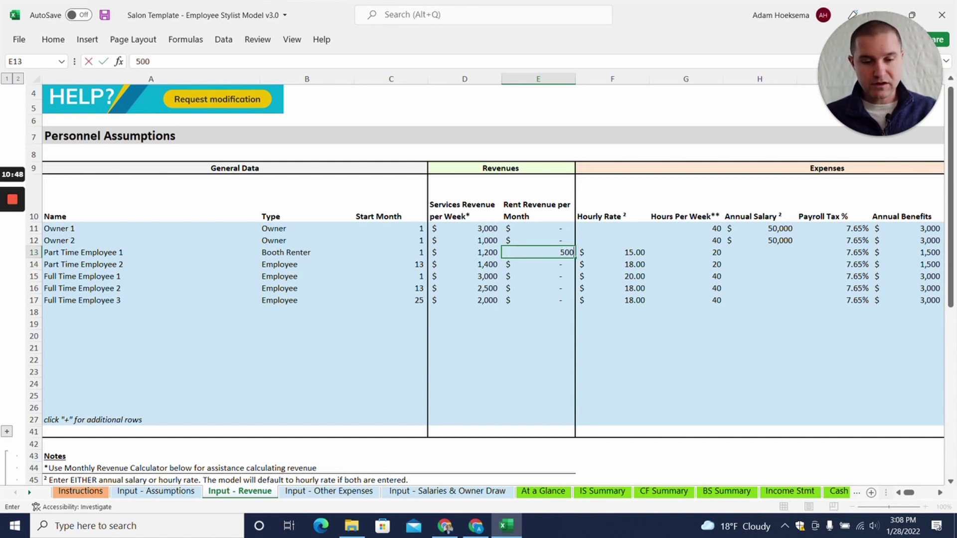
{"action": "key", "text": "Return"}
Step: Set Part Time Employee 1's Hourly Rate to 0
{"action": "key", "text": "Up"}
{"action": "key", "text": "Right"}
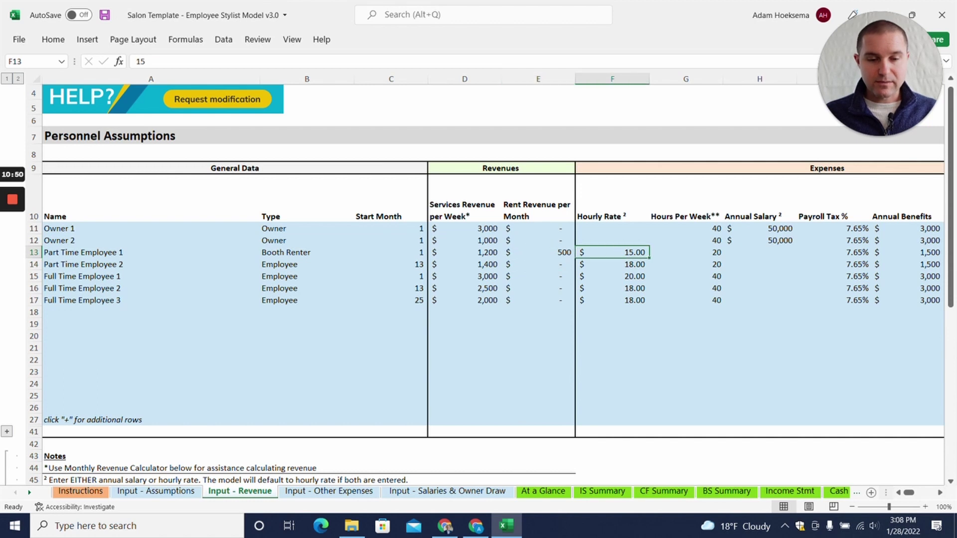
{"action": "type", "text": "0"}
{"action": "key", "text": "Return"}
Step: Set the percentage of revenue paid to or retained by Part Time Employee 1 to 0%
{"action": "key", "text": "Up"}
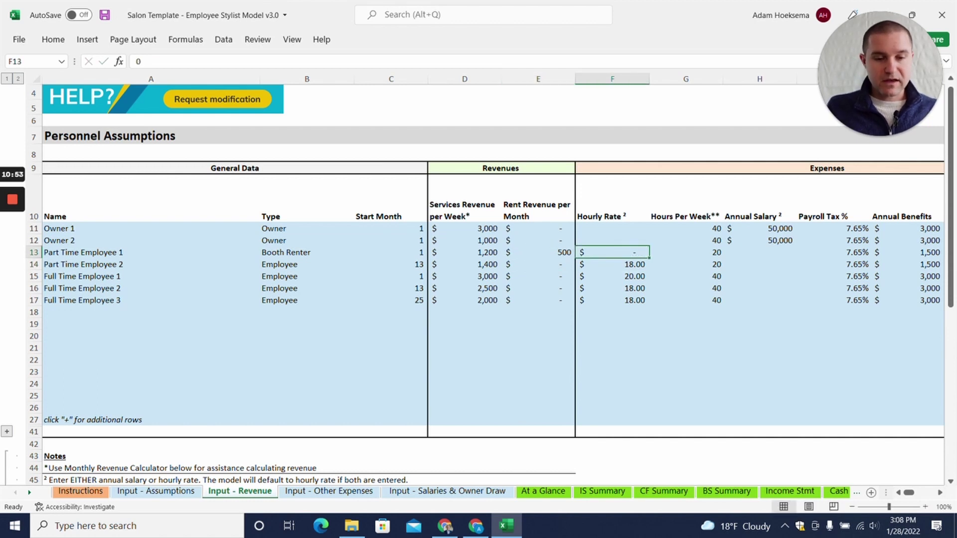
{"action": "key", "text": "Right"}
{"action": "key", "text": "Right"}
{"action": "key", "text": "Right"}
{"action": "key", "text": "Right"}
{"action": "key", "text": "Right"}
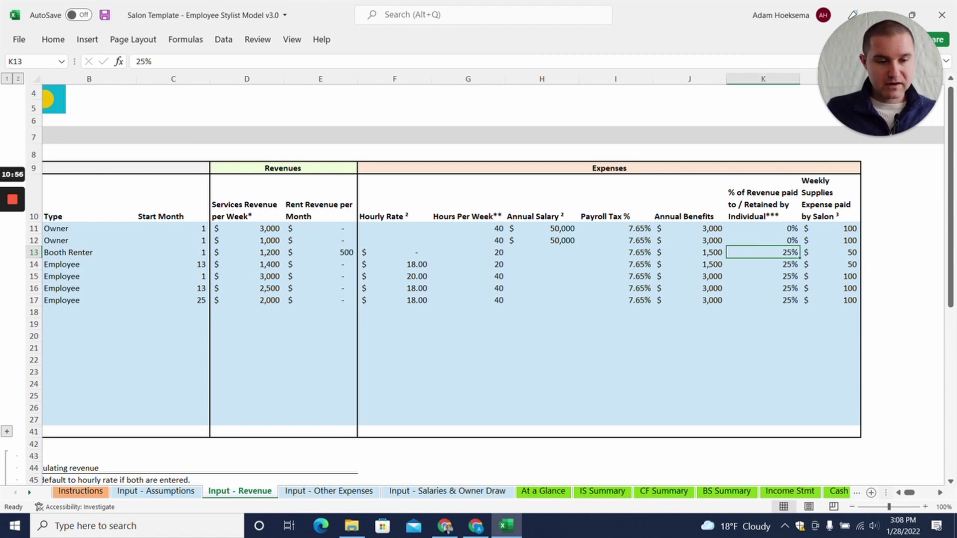
{"action": "type", "text": "0"}
{"action": "key", "text": "Return"}
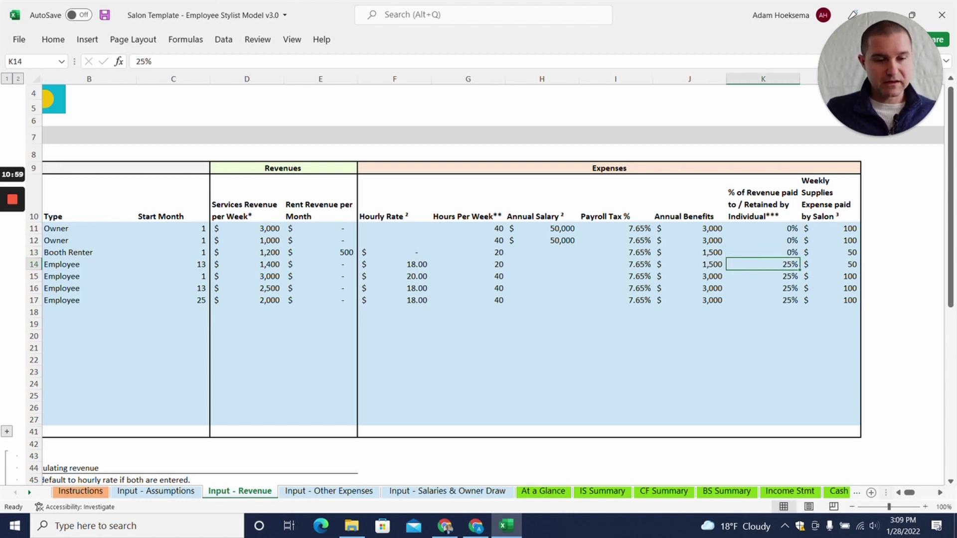
Step: Review Part Time Employee 1's row from the retained revenue percentage back through services revenue to the name
{"action": "key", "text": "Up"}
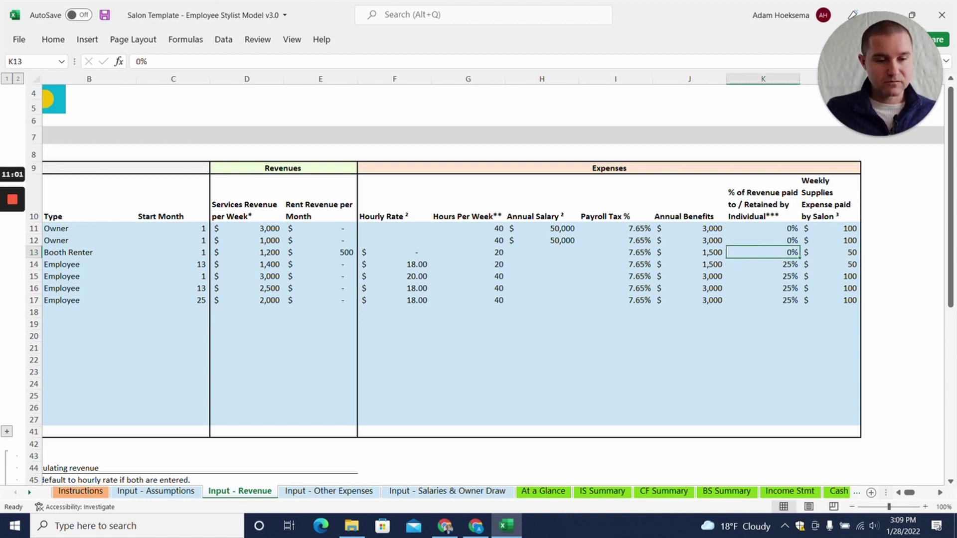
{"action": "key", "text": "Left"}
{"action": "key", "text": "Left"}
{"action": "key", "text": "Left"}
{"action": "key", "text": "Left"}
{"action": "key", "text": "Left"}
{"action": "key", "text": "Left"}
{"action": "key", "text": "Left"}
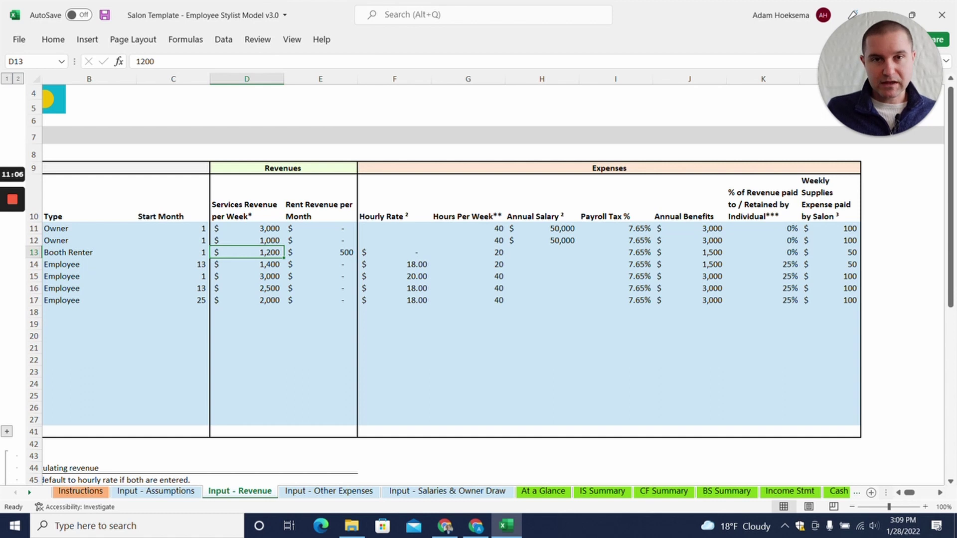
{"action": "key", "text": "Left"}
{"action": "key", "text": "Left"}
{"action": "key", "text": "Left"}
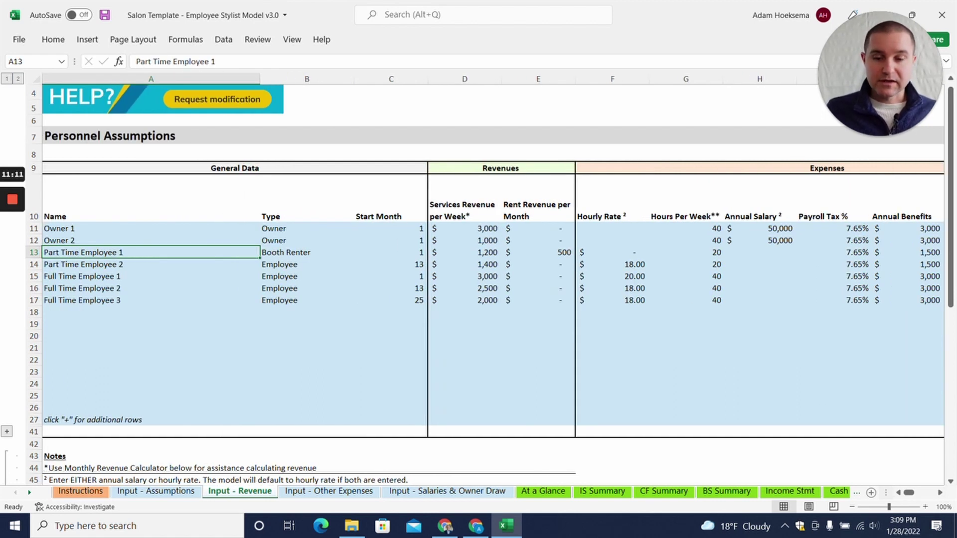
{"action": "key", "text": "Down"}
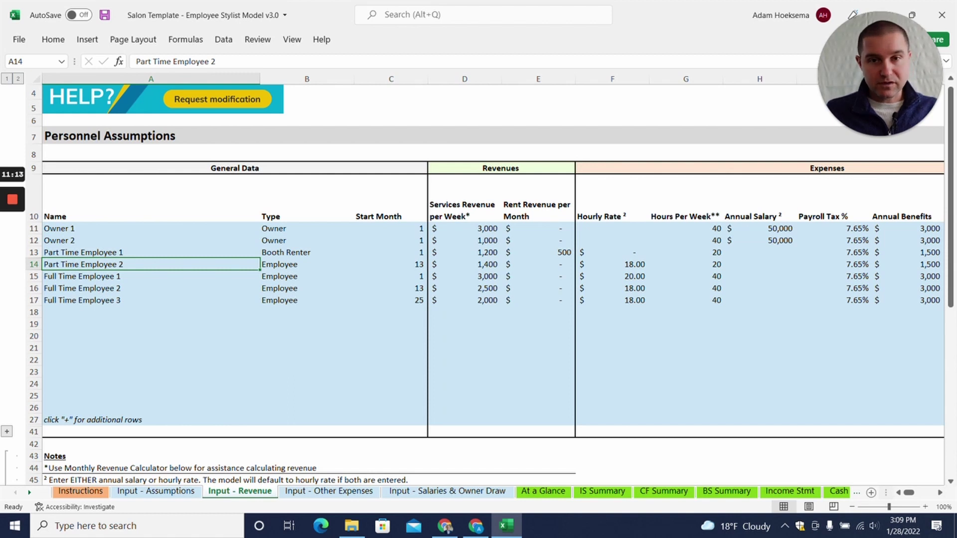